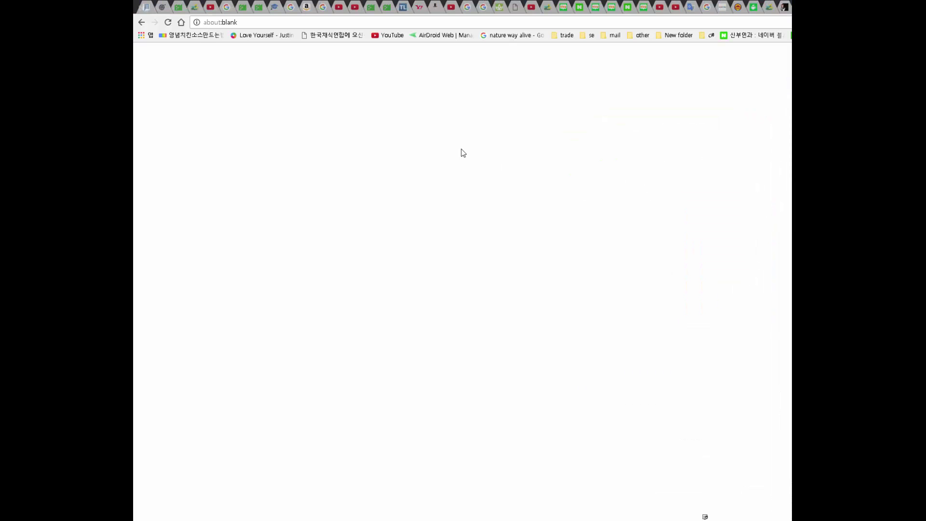
# Step: Search Google for "공기청정기"
pyautogui.click(494, 23)
pyautogui.write('유')
pyautogui.press('BackSpace')
pyautogui.write('공기청정기')
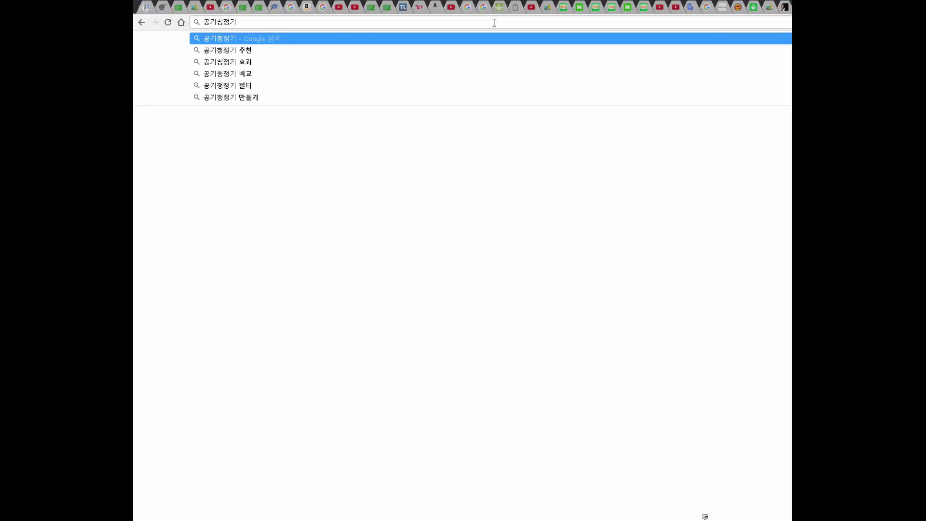
pyautogui.press('Return')
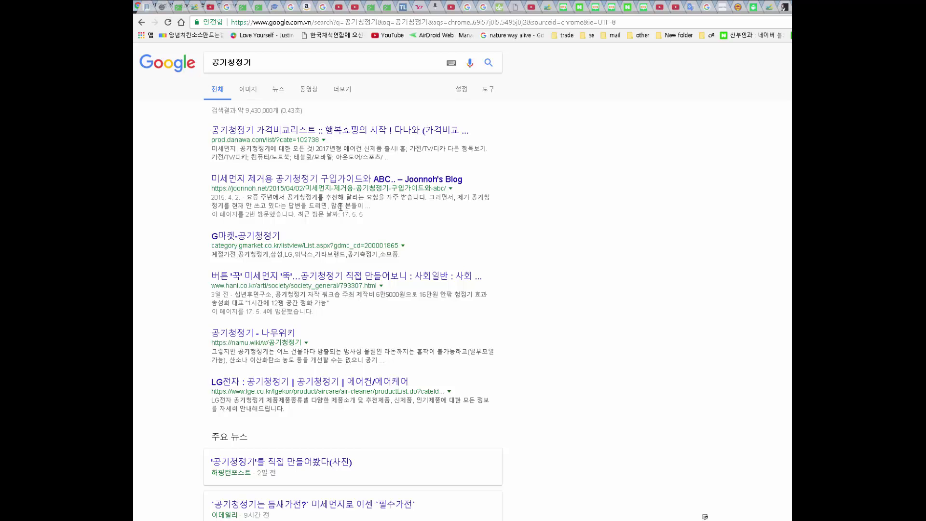
# Step: Look through the search results and open the hani.co.kr article about building an air purifier yourself
pyautogui.scroll(-2, 338, 206)
pyautogui.scroll(-3, 338, 206)
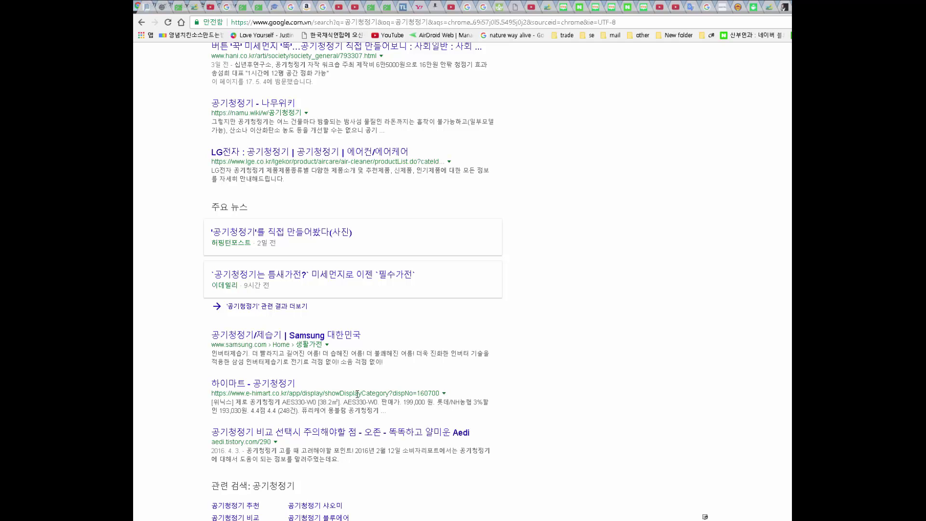
pyautogui.scroll(1, 357, 393)
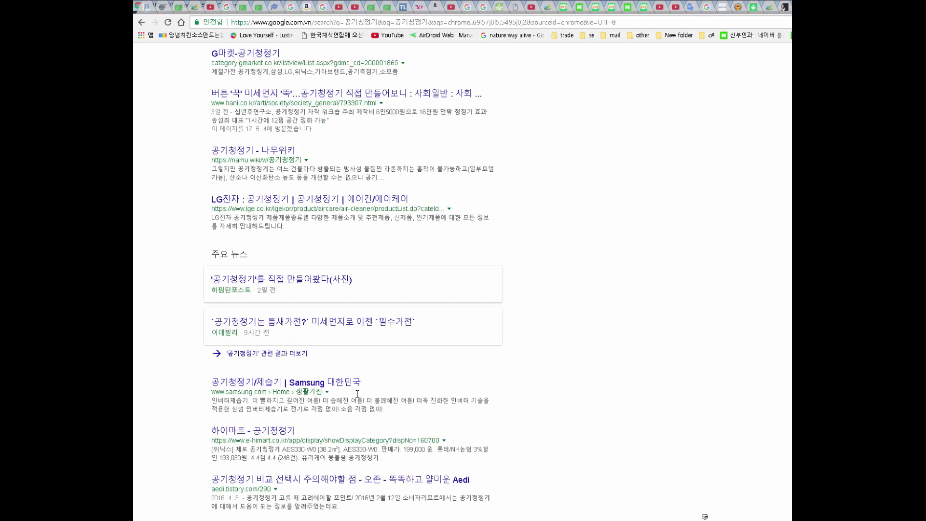
pyautogui.scroll(2, 358, 394)
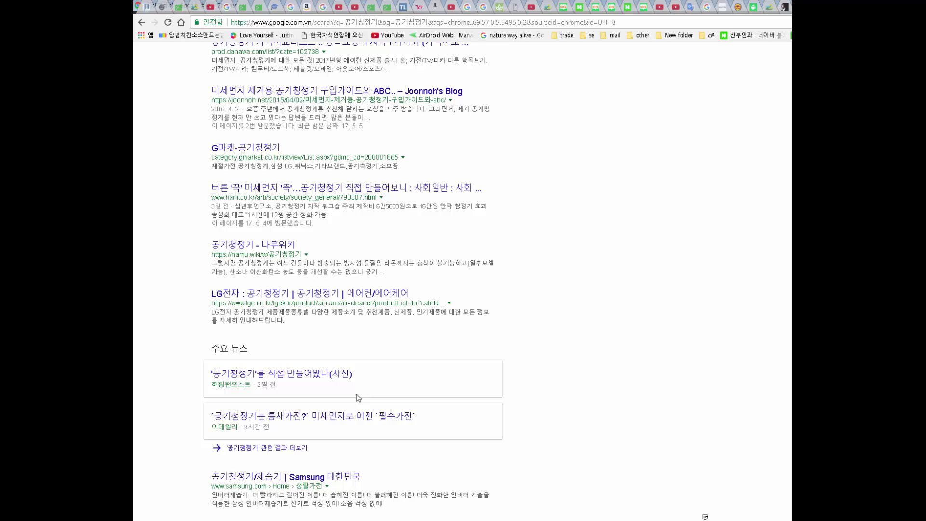
pyautogui.click(309, 192)
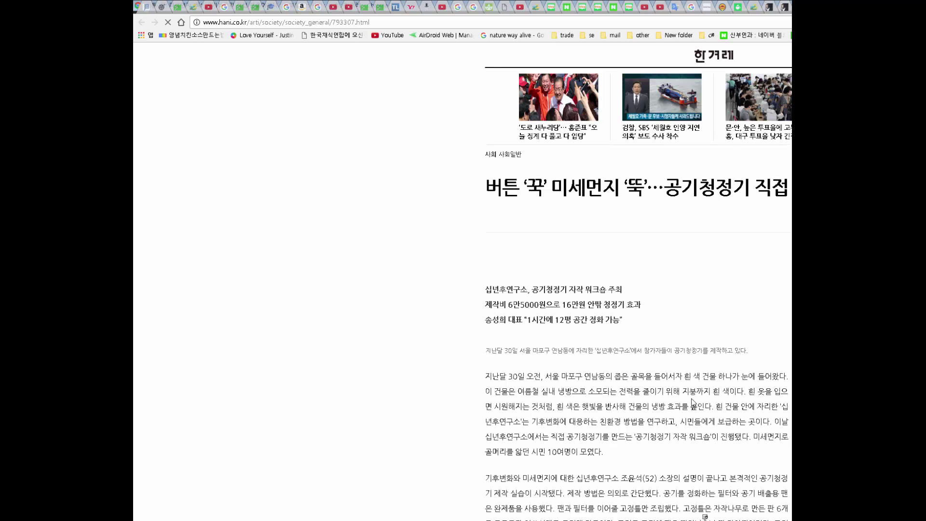
# Step: Copy the article's first two body paragraphs, from "지난달 30일 오전" through "16만원 안팎이다"
pyautogui.scroll(-3, 684, 394)
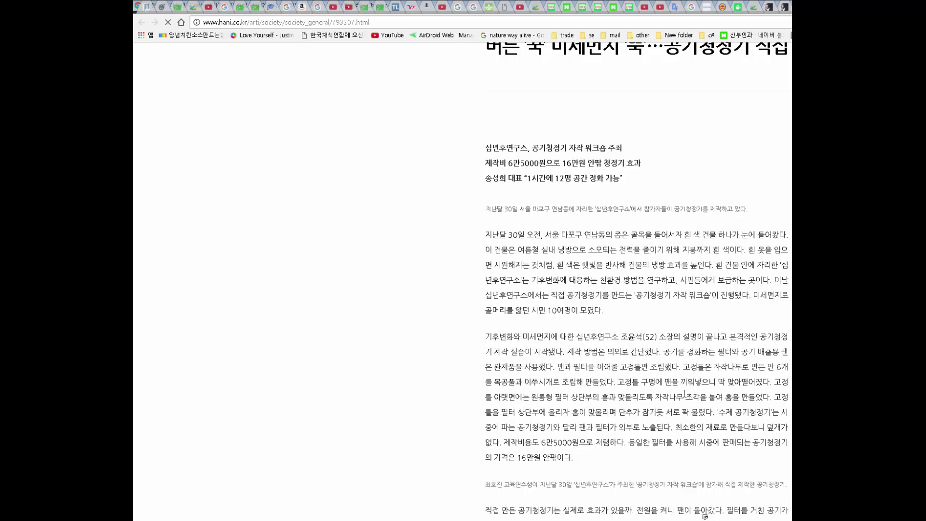
pyautogui.scroll(-5, 685, 394)
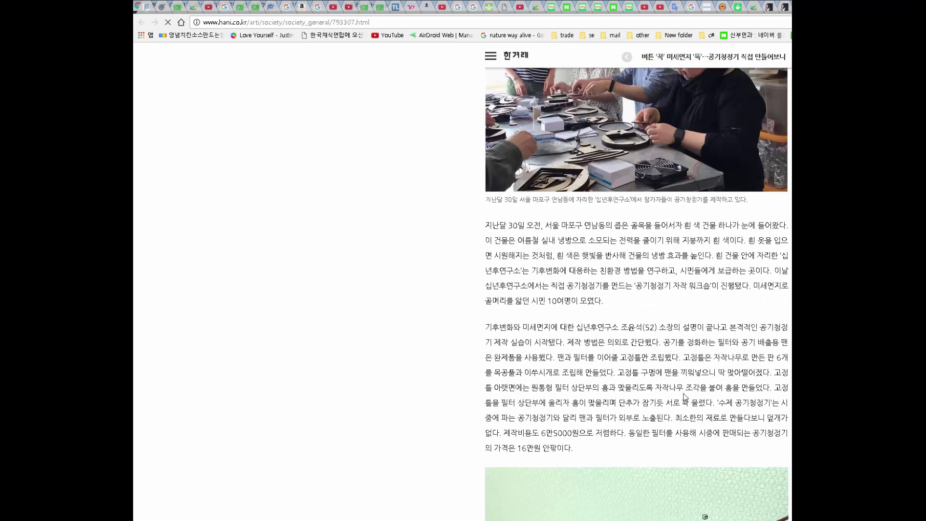
pyautogui.scroll(-1, 685, 397)
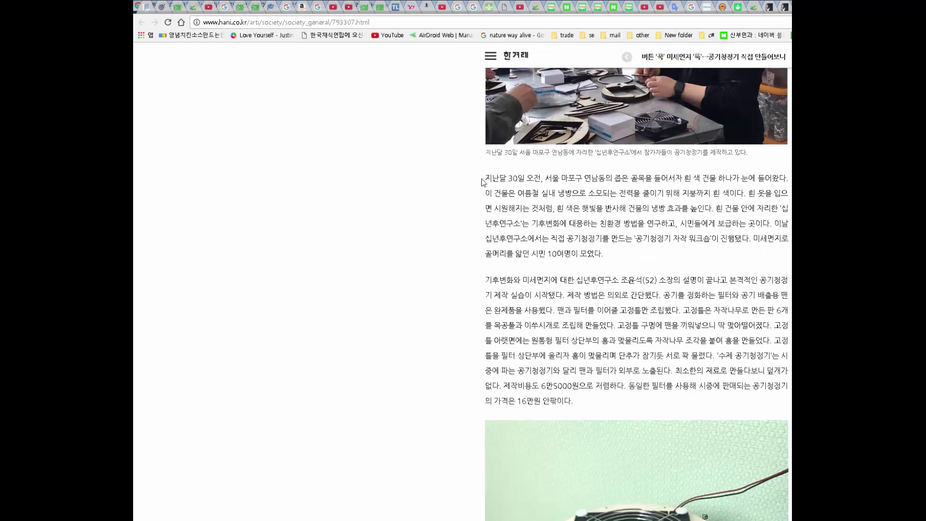
pyautogui.moveTo(484, 178); pyautogui.dragTo(623, 402)
pyautogui.hotkey('ctrl', 'c')
pyautogui.rightClick(622, 321)
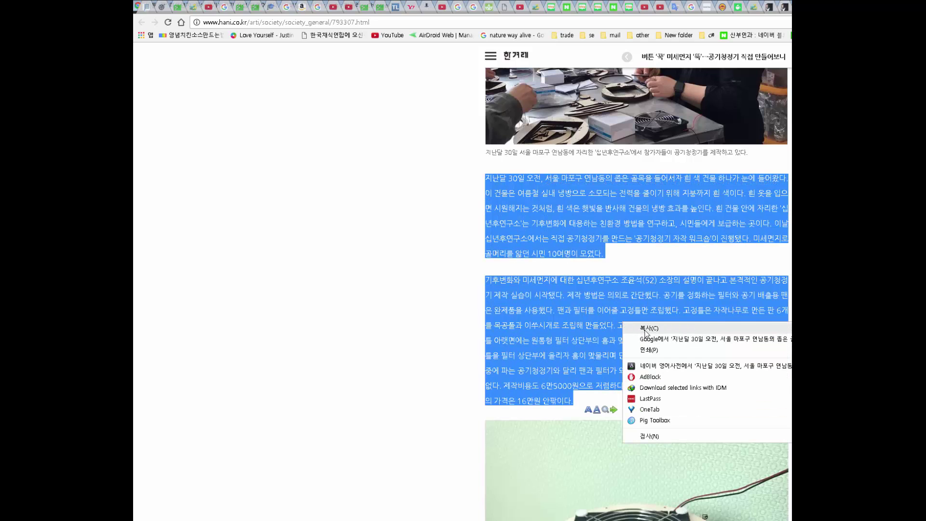
pyautogui.click(645, 329)
pyautogui.click(653, 281)
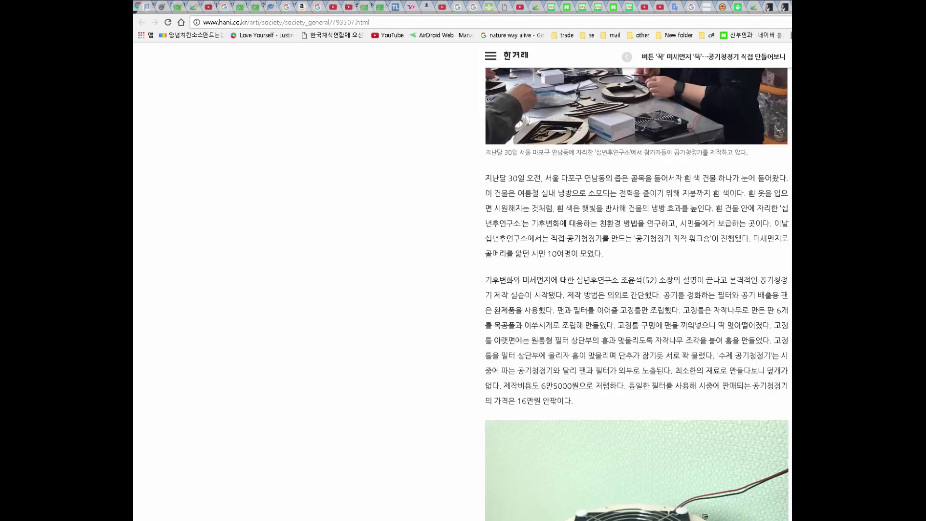
# Step: Switch to 개인버전 상위생성기 and set the image count to 5, the image search term to "공기청정기" and the save folder to "청정기"
pyautogui.hotkey('alt', 'Tab')
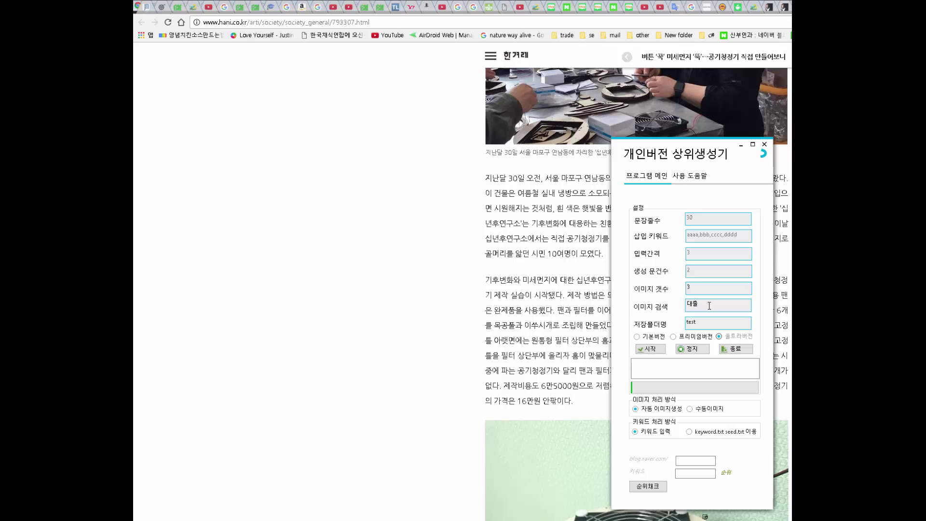
pyautogui.doubleClick(702, 289)
pyautogui.write('5')
pyautogui.doubleClick(705, 304)
pyautogui.write('공기청정기')
pyautogui.moveTo(733, 320); pyautogui.dragTo(637, 320)
pyautogui.write('청정기')
pyautogui.hotkey('alt', 'Tab')
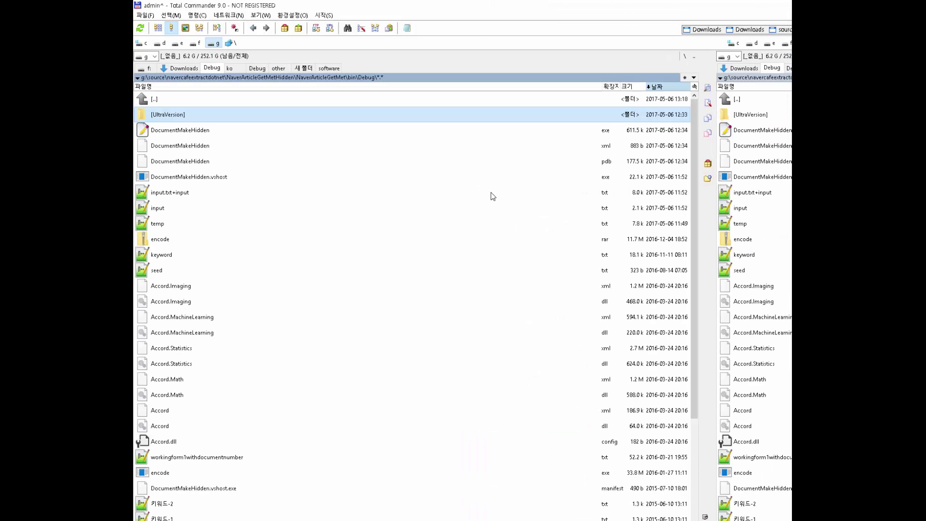
pyautogui.click(315, 177)
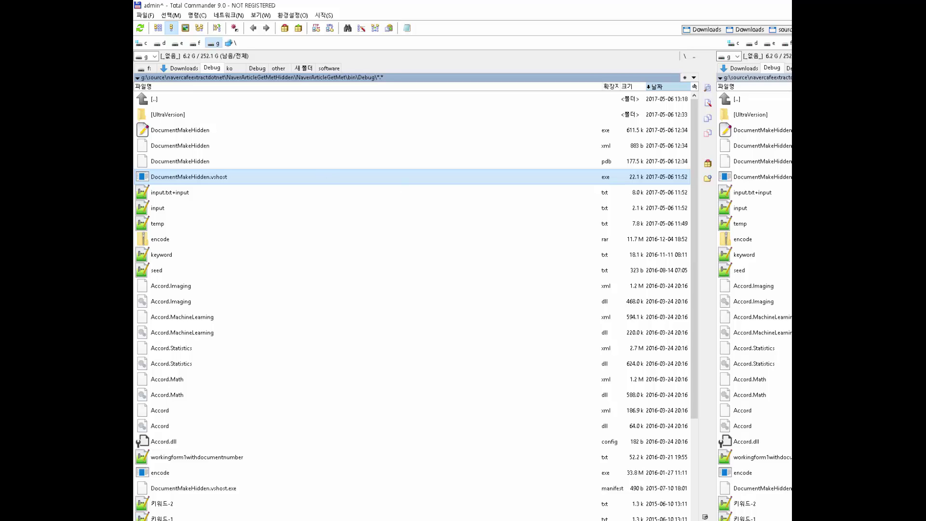
pyautogui.hotkey('alt', 'Tab')
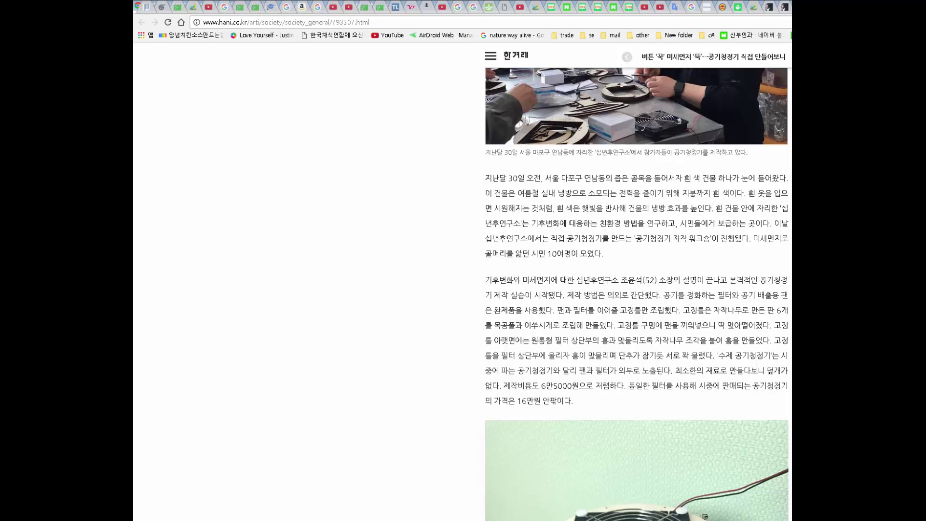
# Step: Return to 개인버전 상위생성기, start the generation with the entered settings and acknowledge the completion message
pyautogui.hotkey('alt', 'Tab')
pyautogui.press('Return')
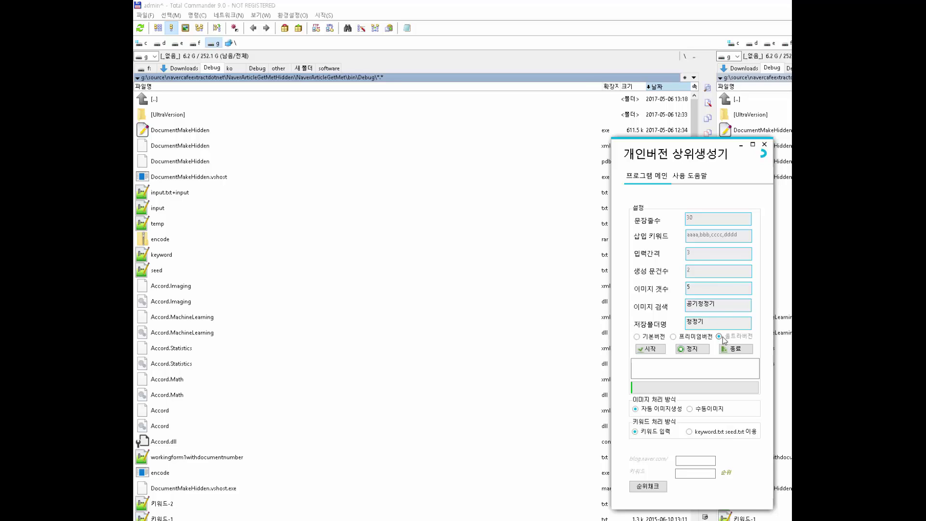
pyautogui.click(653, 352)
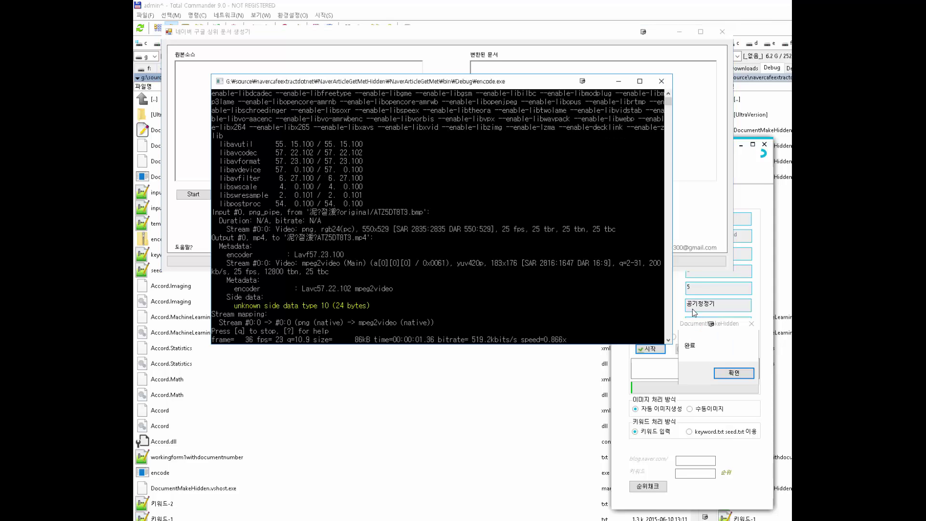
pyautogui.click(734, 373)
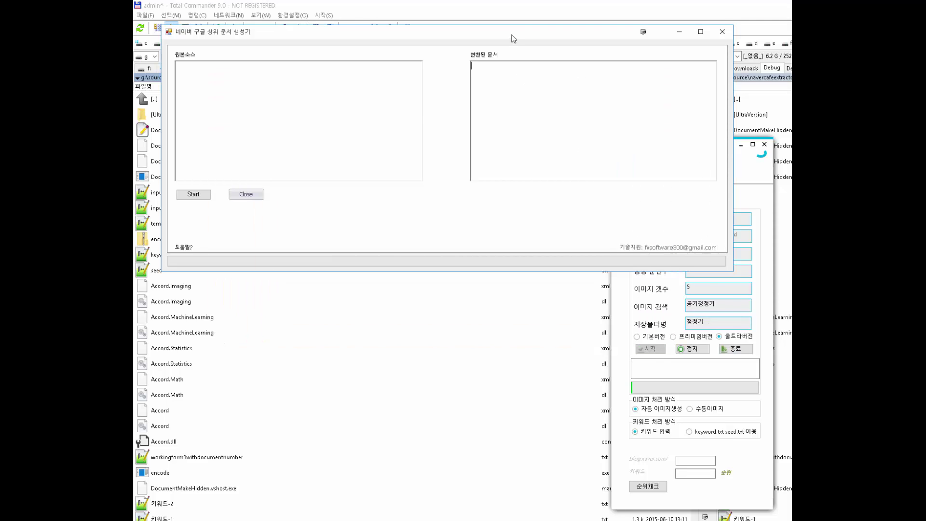
# Step: Paste the copied article text as the source in the 네이버 구글 상위 문서 생성기 window and start the conversion
pyautogui.moveTo(513, 36); pyautogui.dragTo(526, 209)
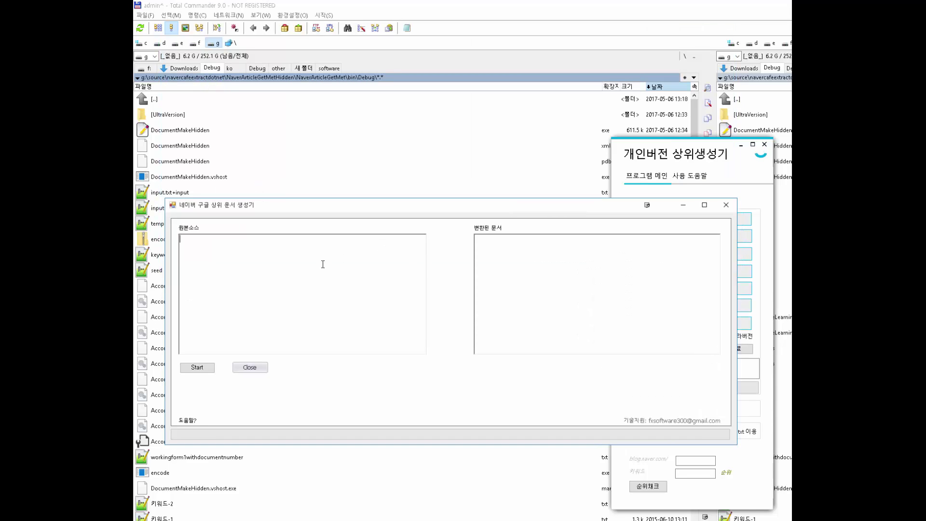
pyautogui.hotkey('ctrl', 'v')
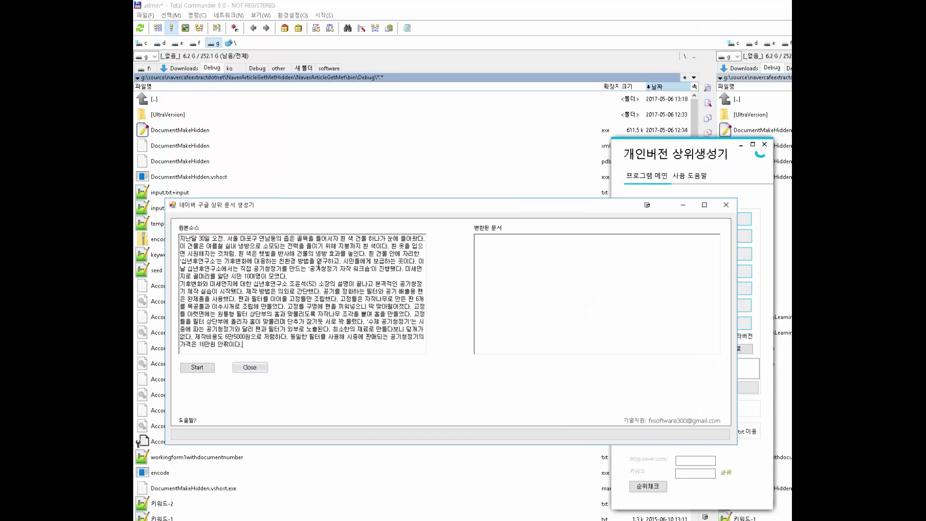
pyautogui.click(359, 292)
pyautogui.click(197, 368)
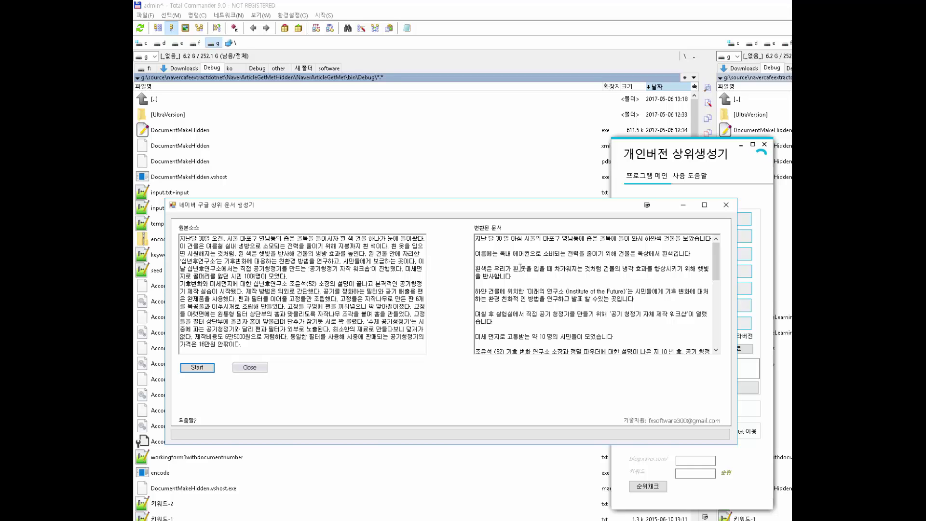
# Step: Read through the converted document from beginning to end and compare its opening sentences with the source text
pyautogui.click(524, 283)
pyautogui.click(599, 316)
pyautogui.scroll(-2, 556, 320)
pyautogui.scroll(-1, 556, 319)
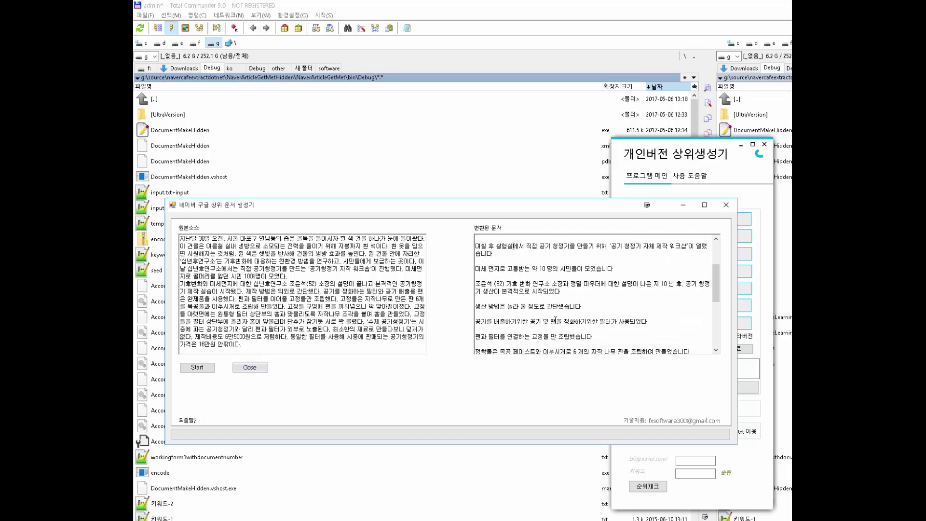
pyautogui.scroll(-1, 556, 320)
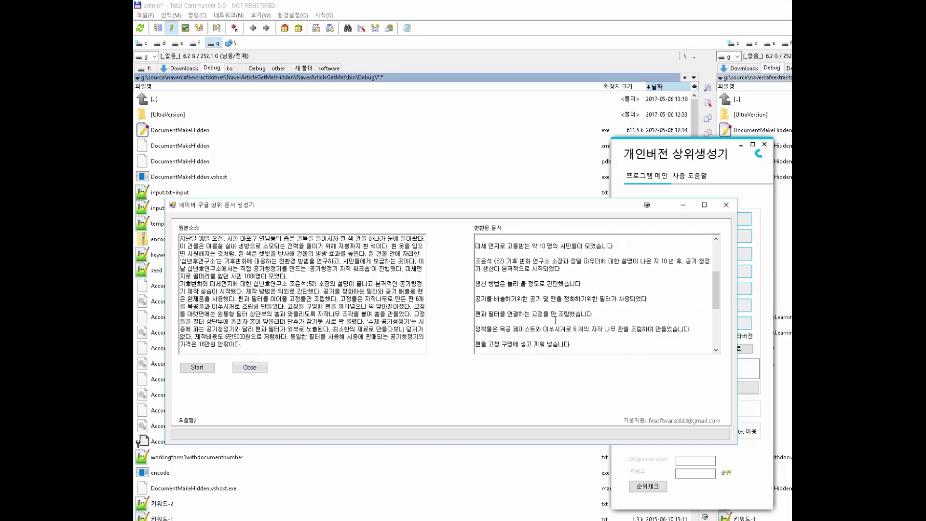
pyautogui.scroll(-1, 556, 320)
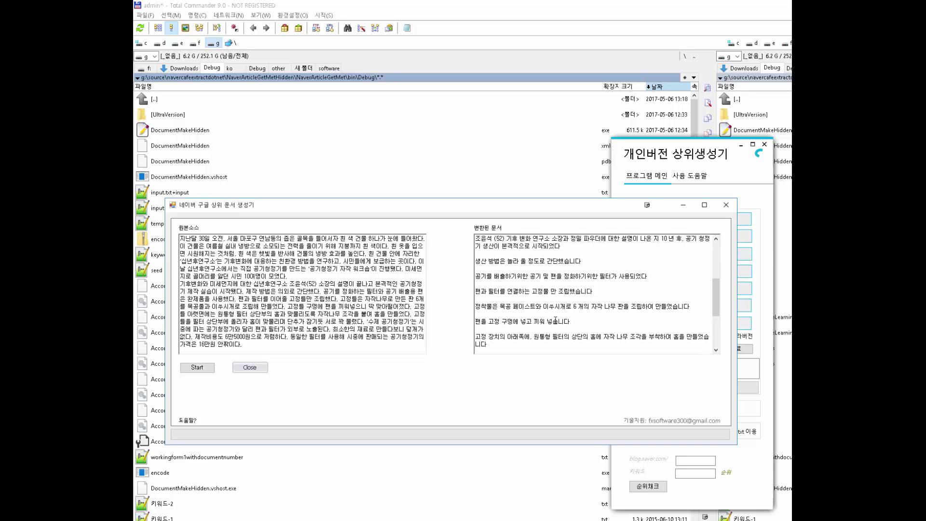
pyautogui.scroll(-2, 556, 320)
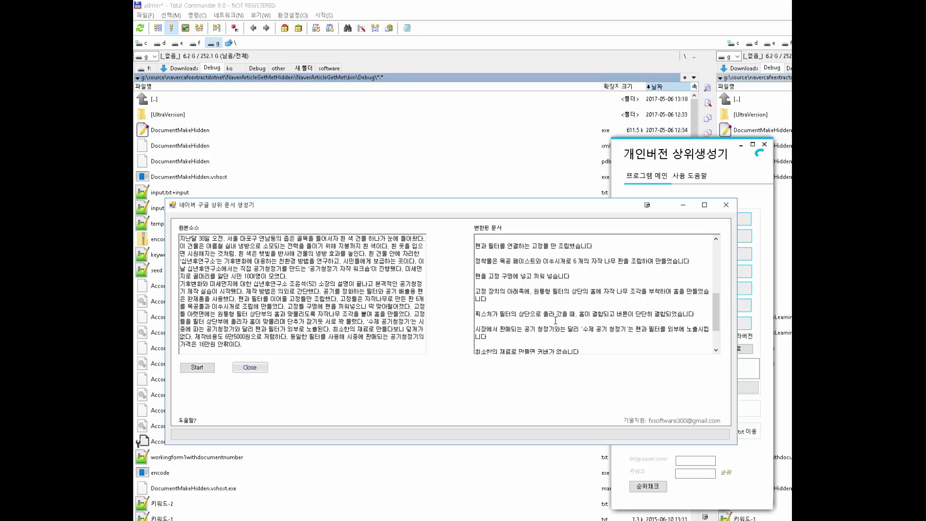
pyautogui.scroll(-1, 555, 320)
pyautogui.scroll(-1, 555, 320)
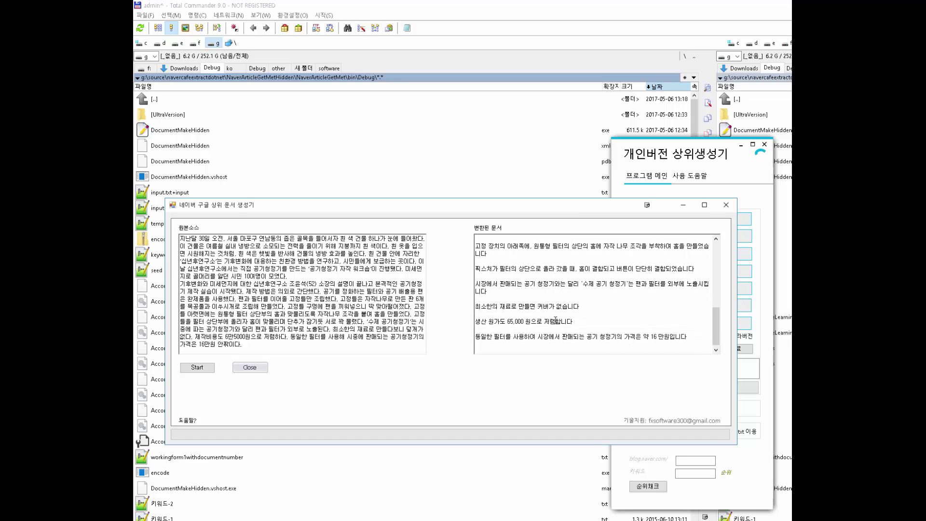
pyautogui.scroll(-1, 556, 319)
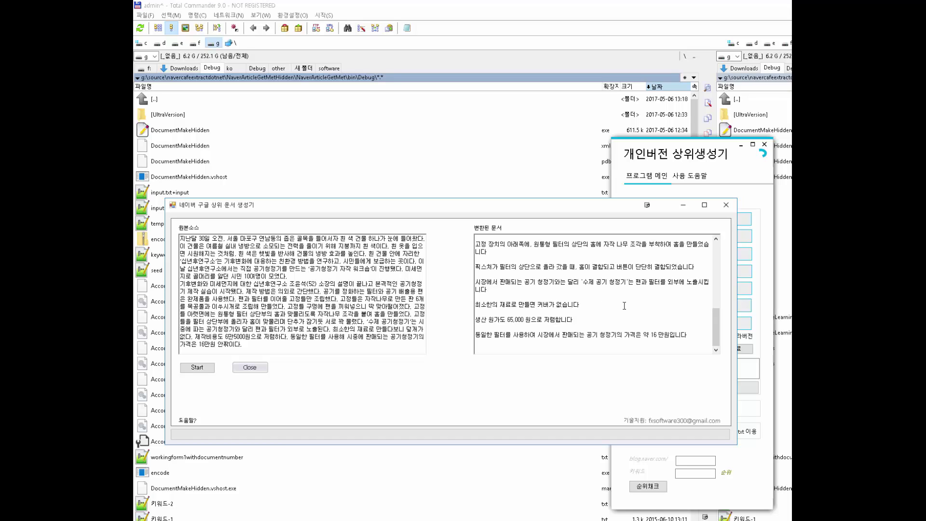
pyautogui.scroll(8, 631, 321)
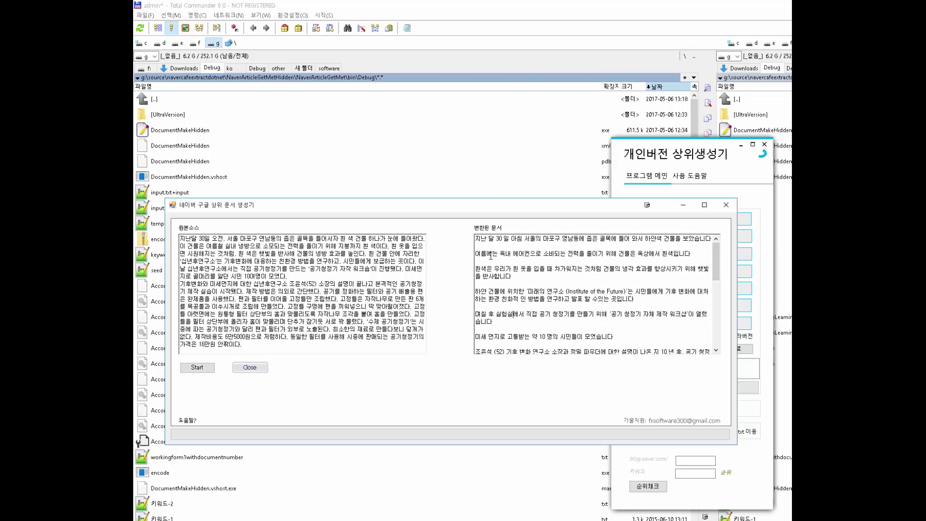
pyautogui.moveTo(476, 239); pyautogui.dragTo(600, 291)
pyautogui.click(599, 291)
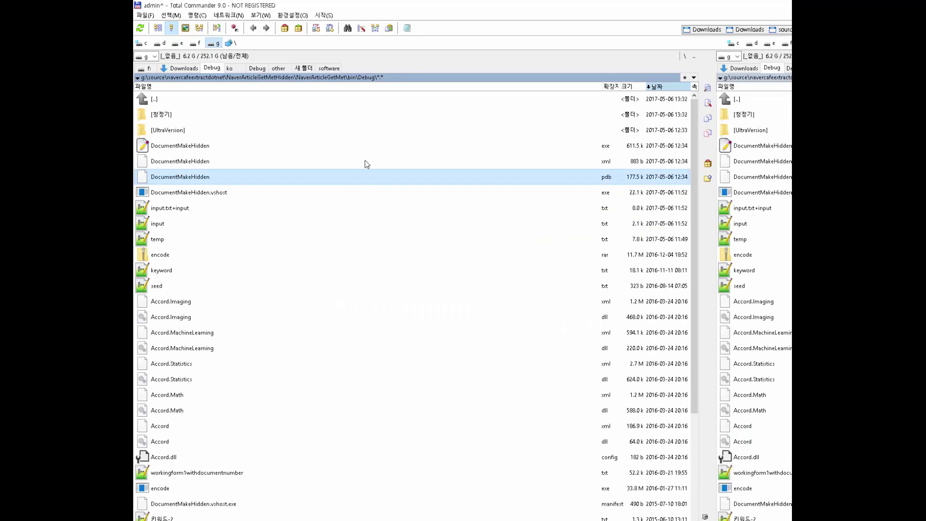
# Step: Switch to Total Commander, open the 청정기 output folder and examine its bmp and mp4 files, showing them as thumbnails
pyautogui.doubleClick(169, 116)
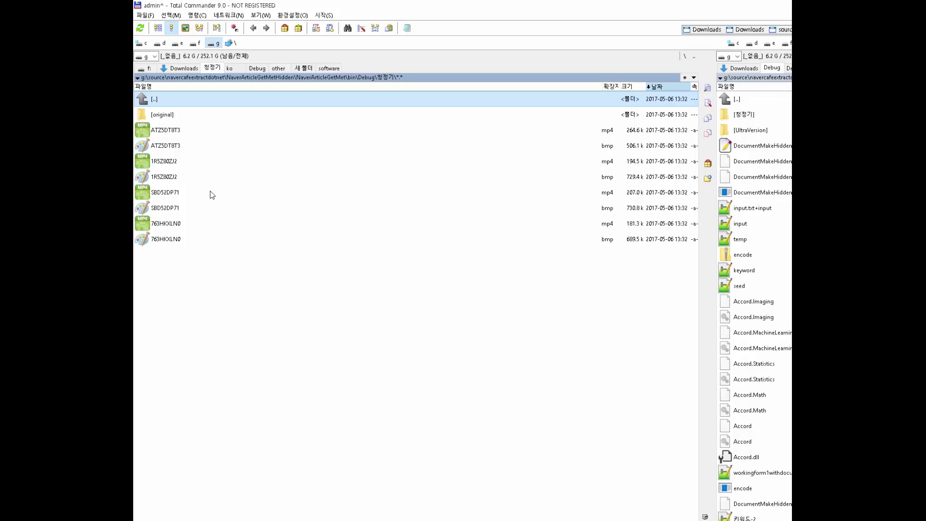
pyautogui.click(166, 134)
pyautogui.click(157, 150)
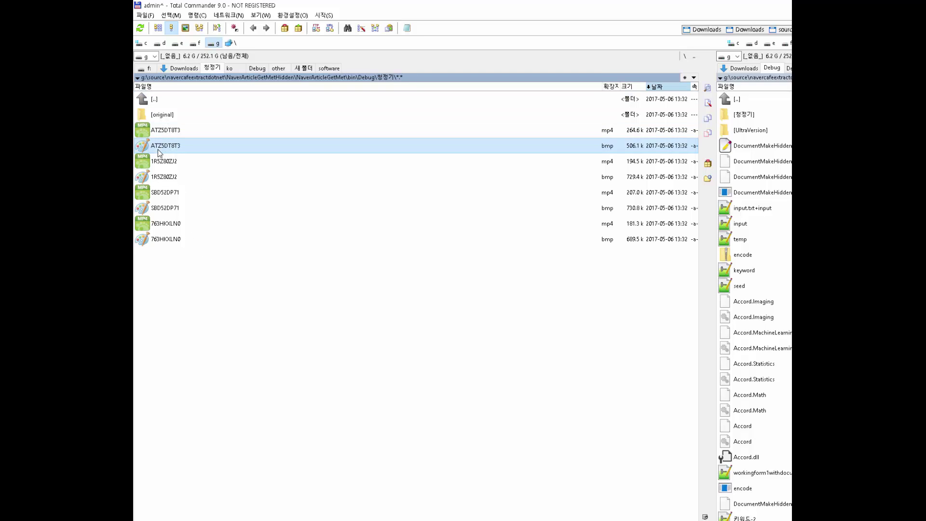
pyautogui.click(155, 176)
pyautogui.click(156, 212)
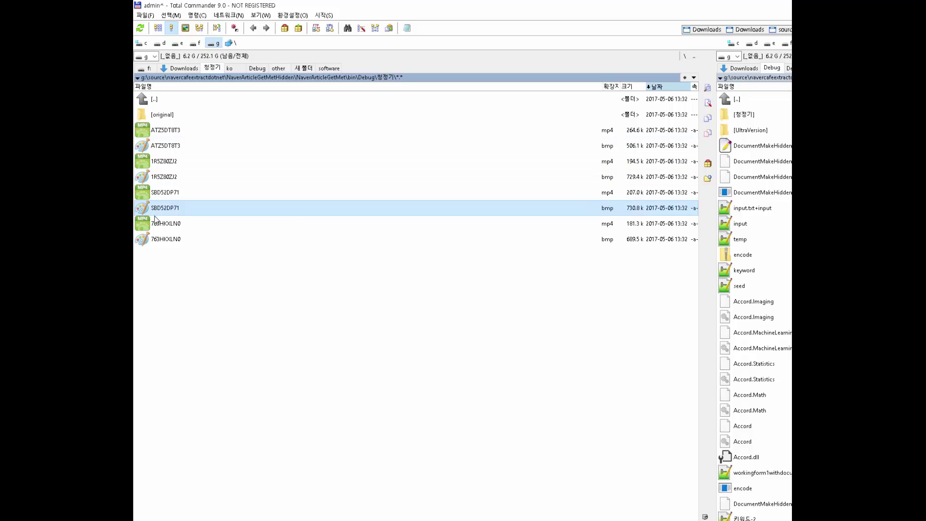
pyautogui.click(156, 241)
pyautogui.click(167, 147)
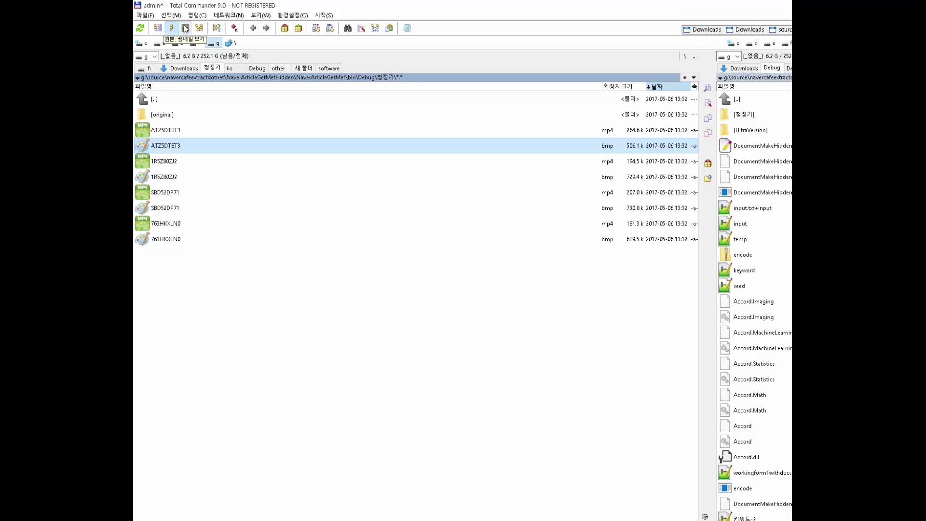
pyautogui.click(185, 29)
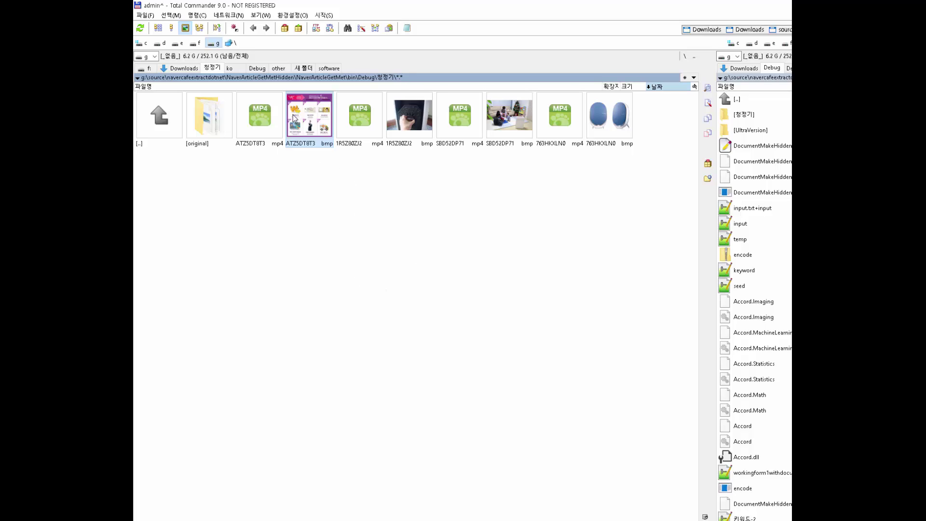
pyautogui.click(411, 117)
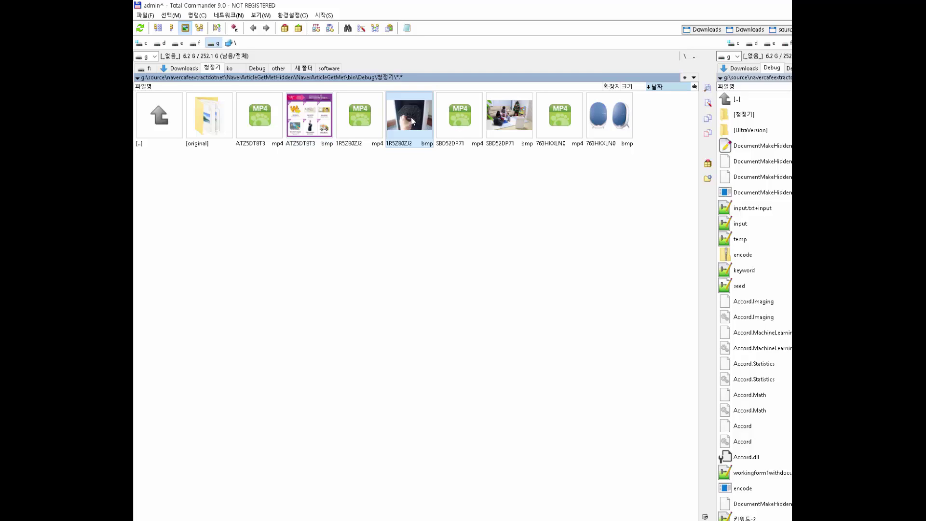
# Step: Open the original subfolder of 청정기 and show its bmp files in the detailed list view
pyautogui.click(276, 128)
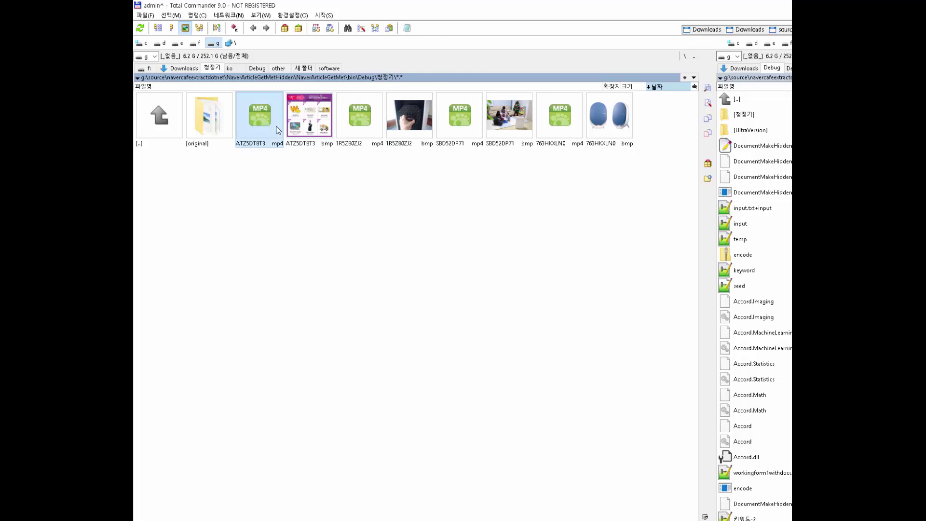
pyautogui.doubleClick(201, 119)
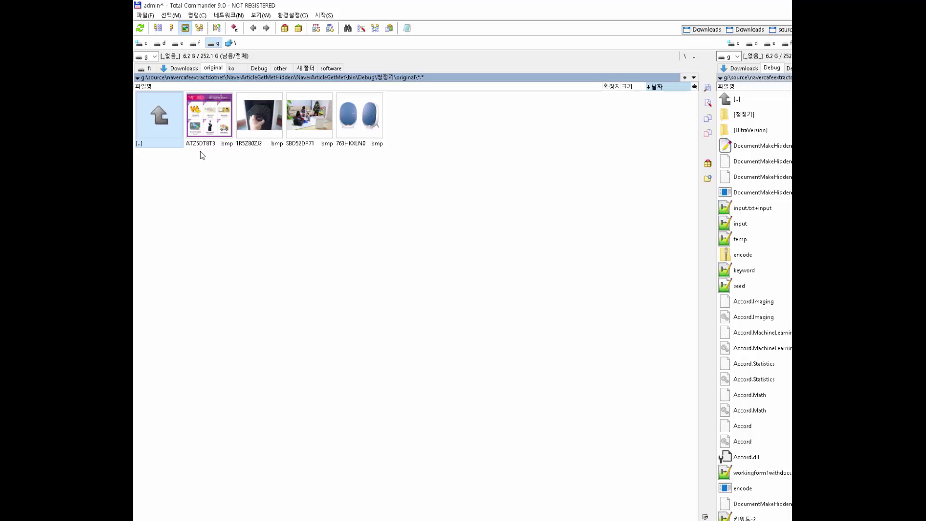
pyautogui.click(172, 28)
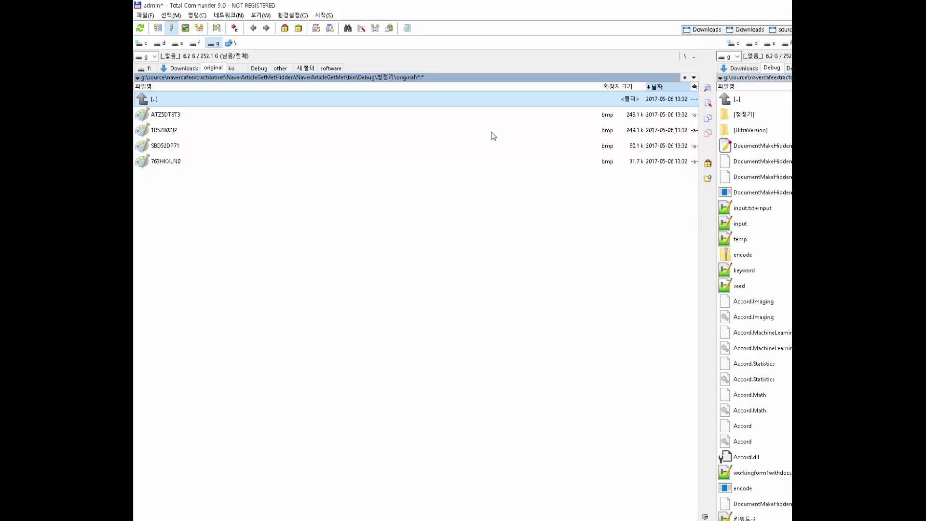
# Step: Return to the 청정기 folder and check the file size of each of the four generated bmp images
pyautogui.doubleClick(178, 102)
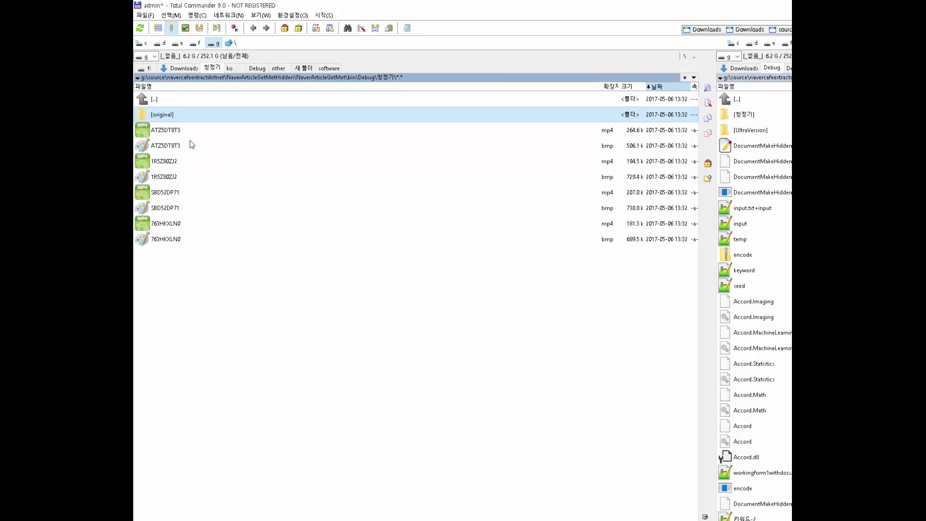
pyautogui.click(216, 147)
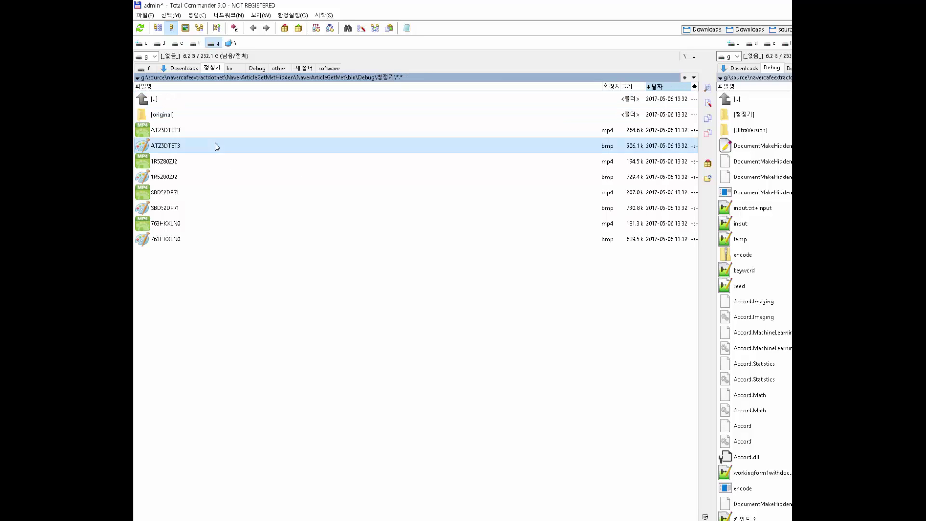
pyautogui.click(213, 179)
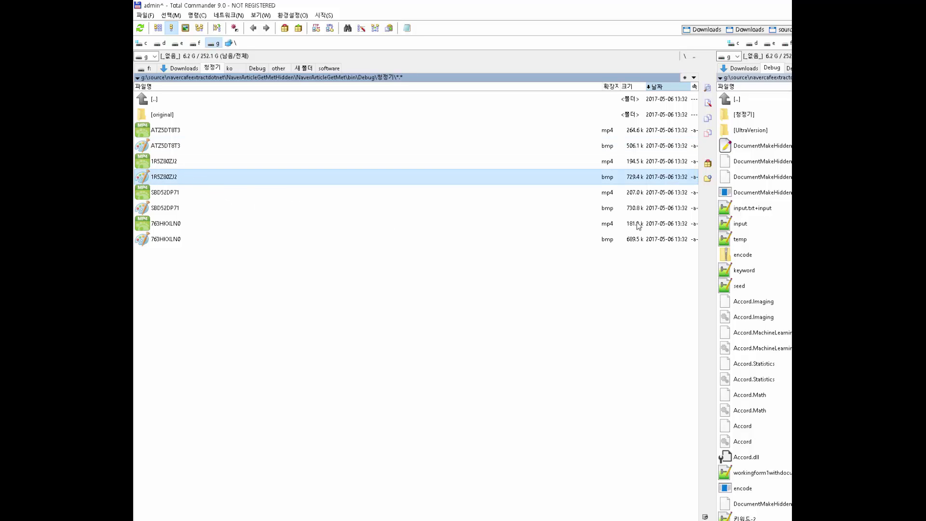
pyautogui.click(214, 211)
pyautogui.click(204, 238)
# Step: Revisit the original subfolder, go back to 청정기, and compare the bmp file sizes between the two folders
pyautogui.doubleClick(192, 114)
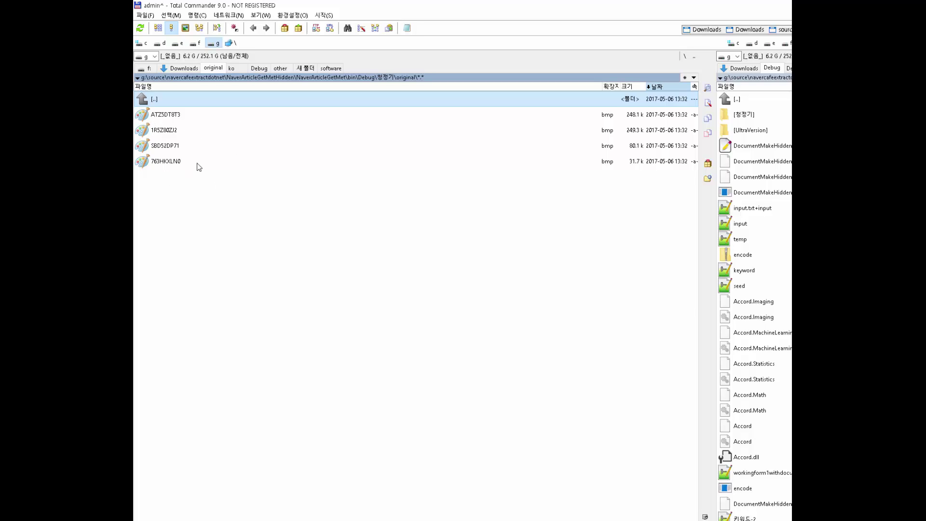
pyautogui.doubleClick(218, 100)
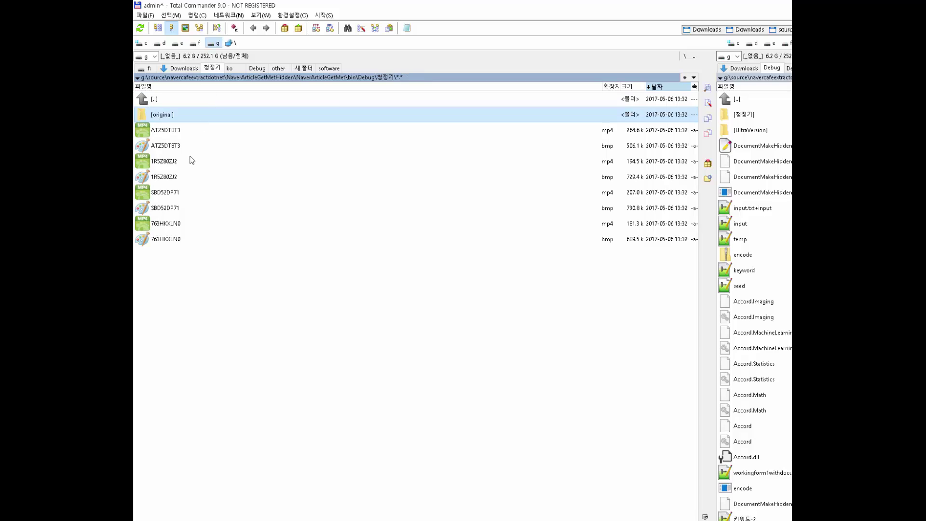
pyautogui.click(185, 146)
pyautogui.click(177, 179)
pyautogui.click(179, 208)
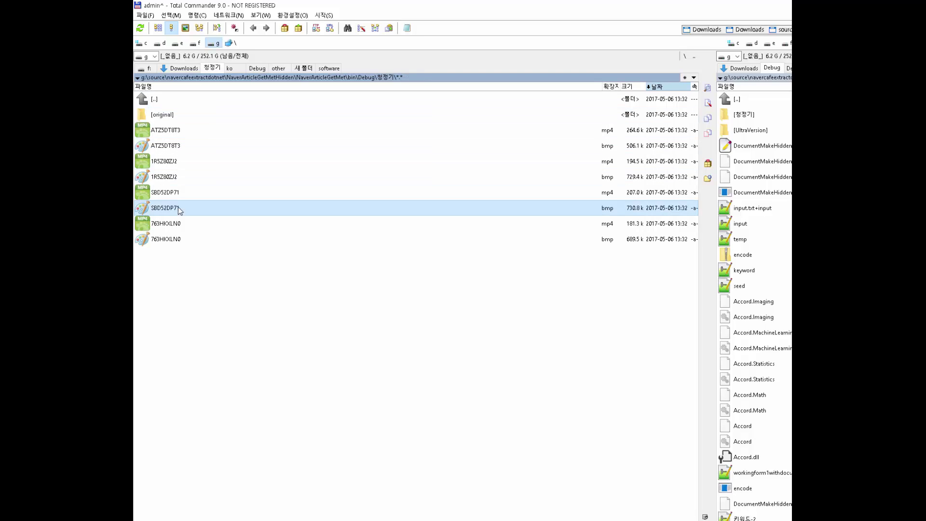
pyautogui.click(170, 239)
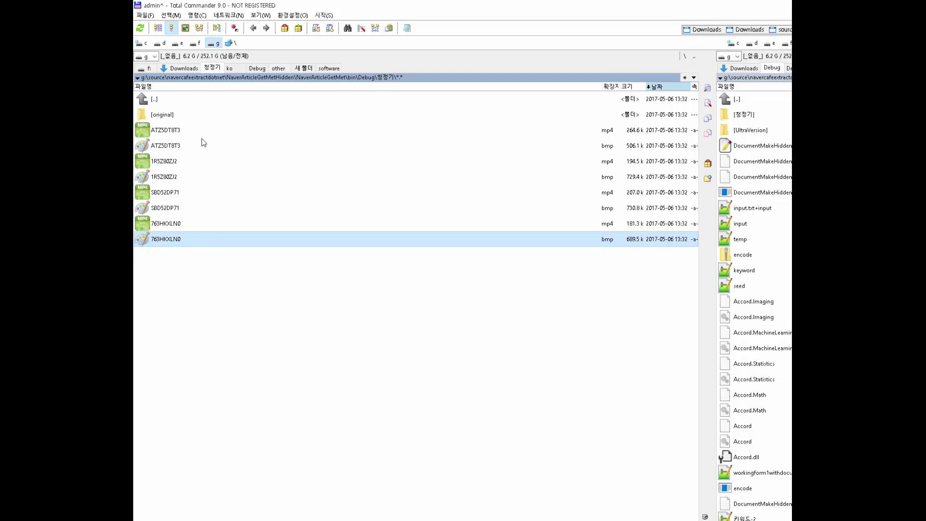
# Step: Show the 청정기 files as thumbnails, and view ATZ5DT8T3.bmp and 1R5Z80ZJ2.bmp in Paint, closing each one
pyautogui.click(185, 28)
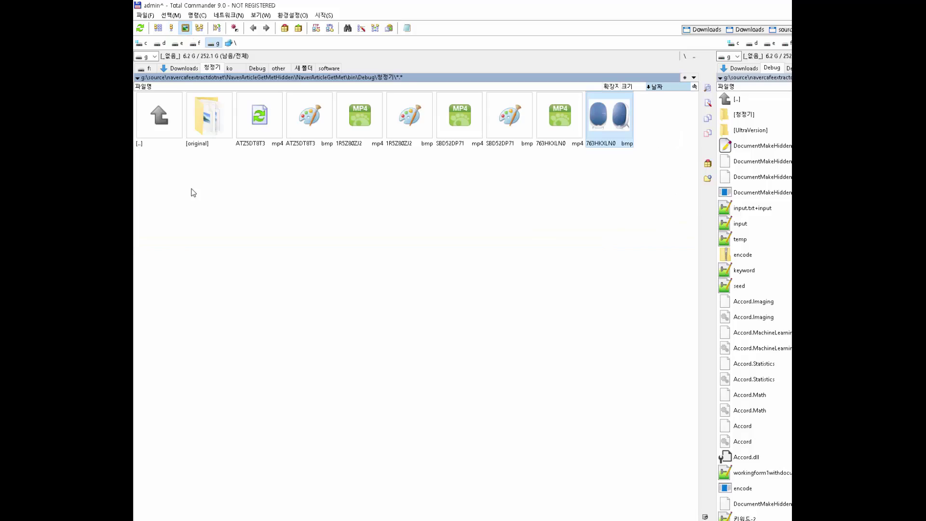
pyautogui.click(327, 124)
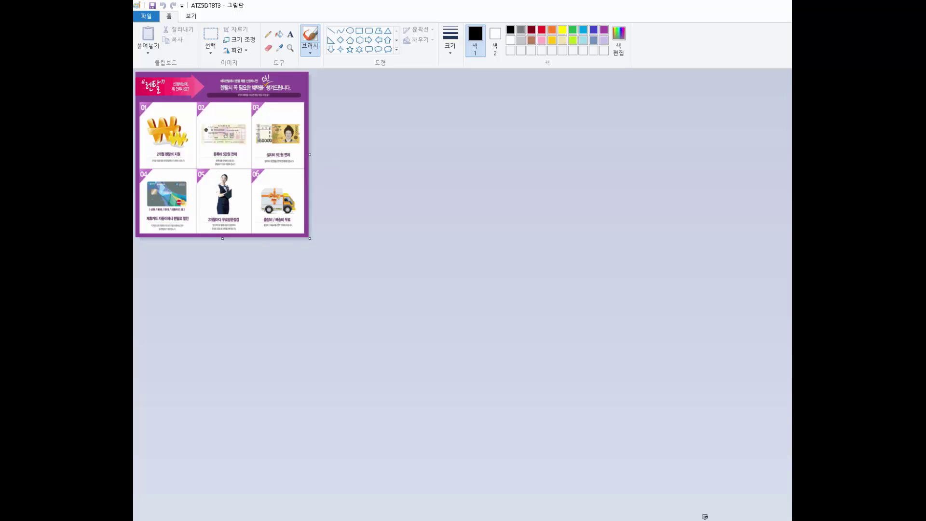
pyautogui.hotkey('alt', 'F4')
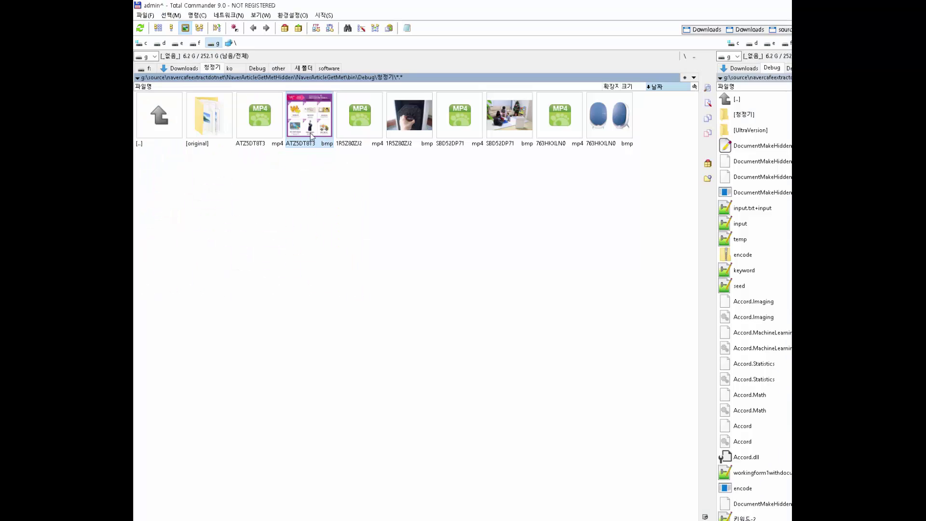
pyautogui.doubleClick(426, 127)
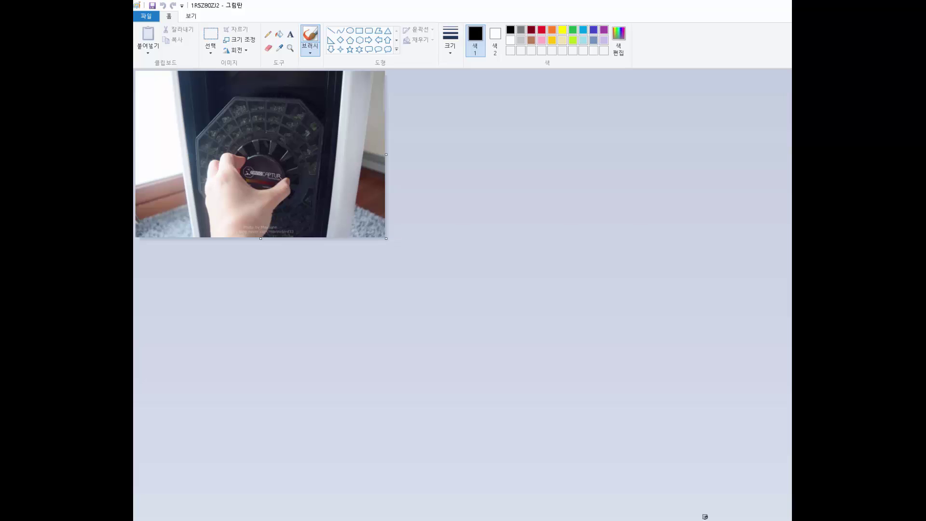
pyautogui.hotkey('alt', 'F4')
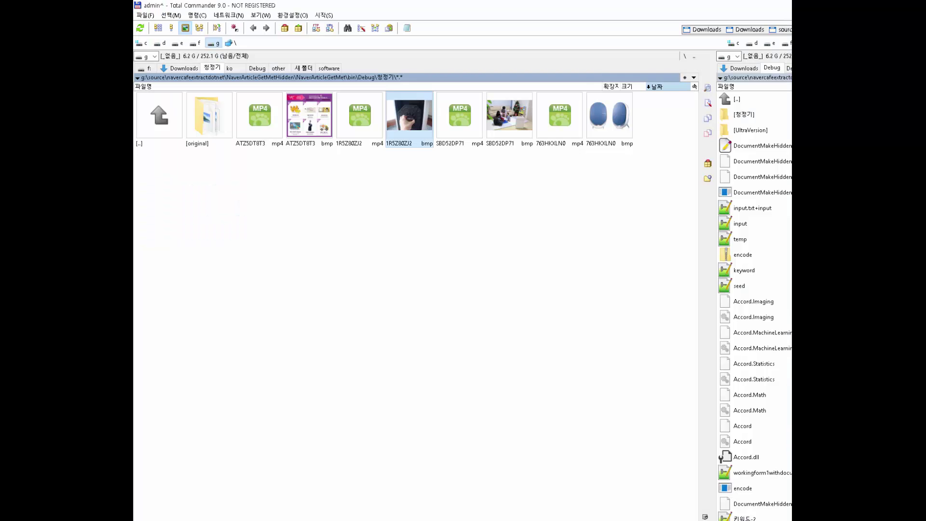
# Step: Open the original subfolder and view its ATZ5DT8T3.bmp in Paint to compare it with the generated version, closing it again
pyautogui.press('Left')
pyautogui.press('Left')
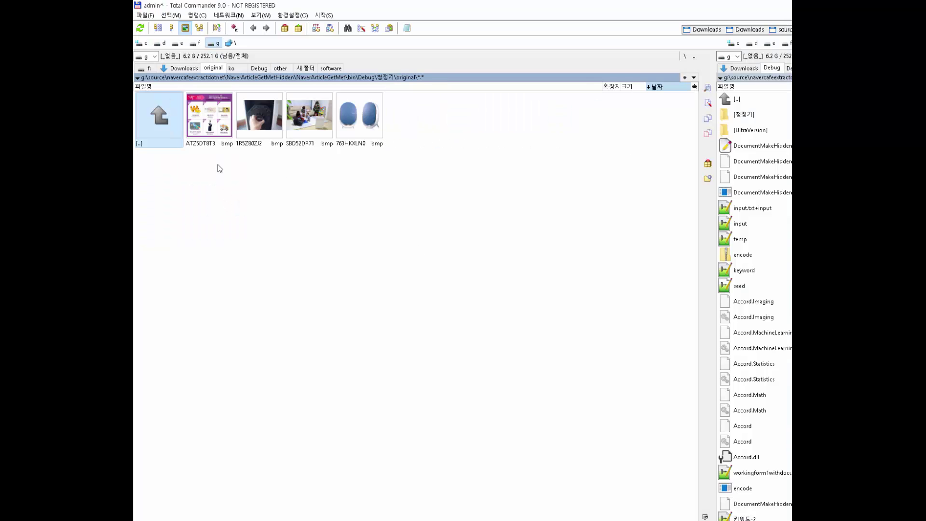
pyautogui.doubleClick(210, 133)
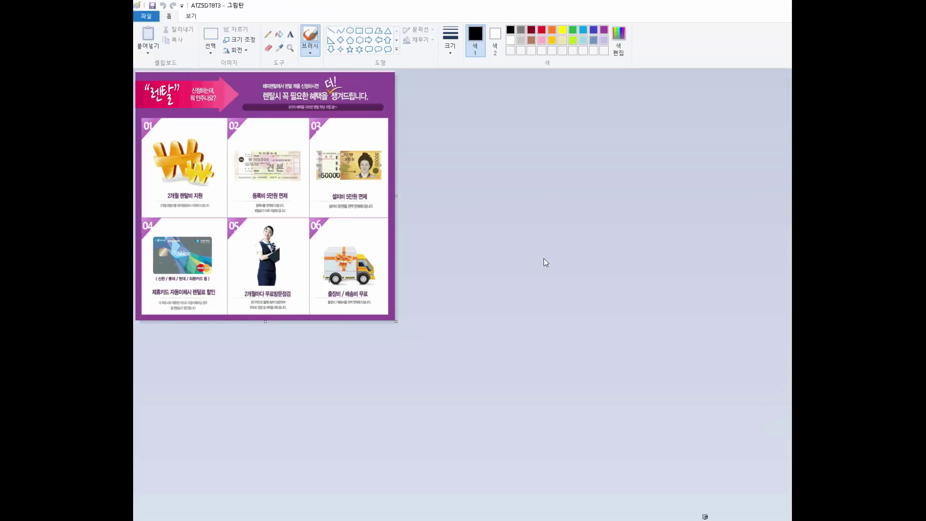
pyautogui.hotkey('alt', 'F4')
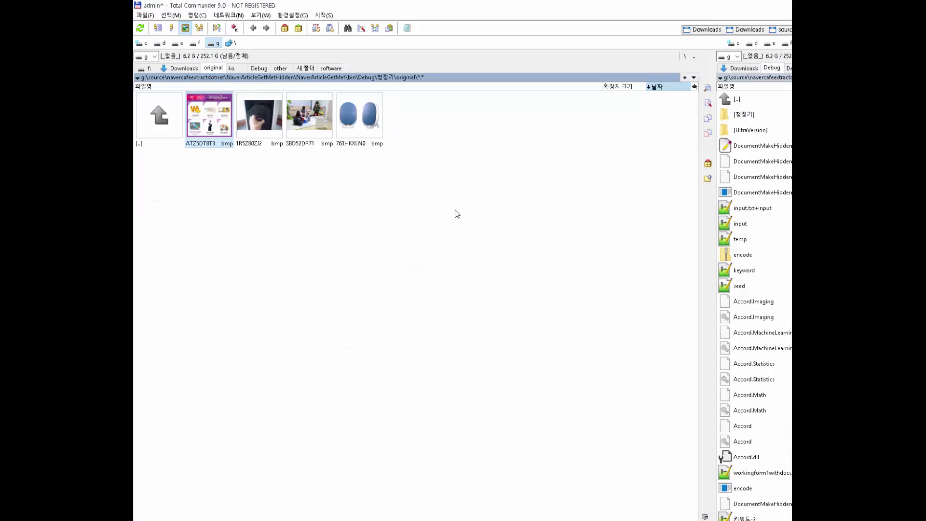
# Step: Go back up to the 청정기 folder and look over its first three generated bmp images
pyautogui.click(164, 120)
pyautogui.doubleClick(163, 119)
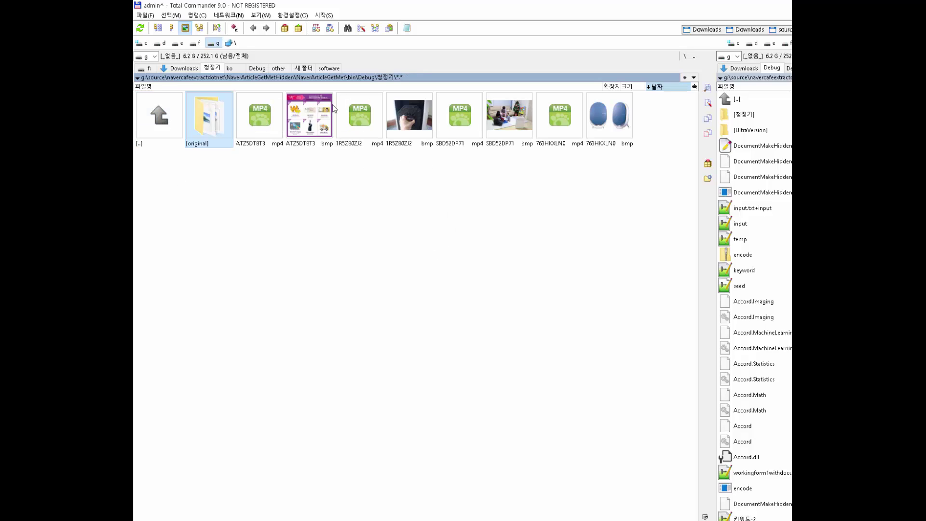
pyautogui.click(320, 112)
pyautogui.click(394, 130)
pyautogui.click(488, 123)
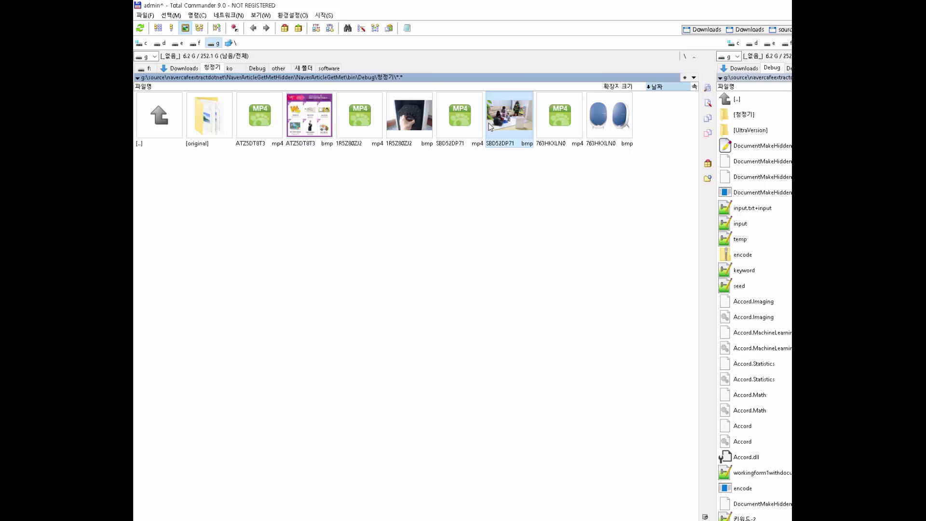
# Step: Play the generated videos ATZ5DT8T3.mp4, 1R5Z80ZJ2.mp4 and 763HKXLN0.mp4, closing the player after each one
pyautogui.doubleClick(265, 118)
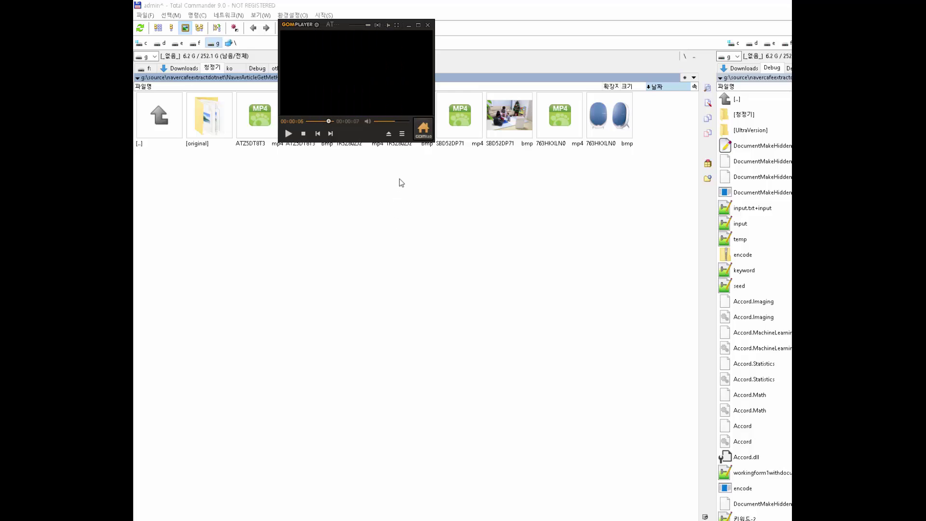
pyautogui.click(427, 26)
pyautogui.doubleClick(362, 119)
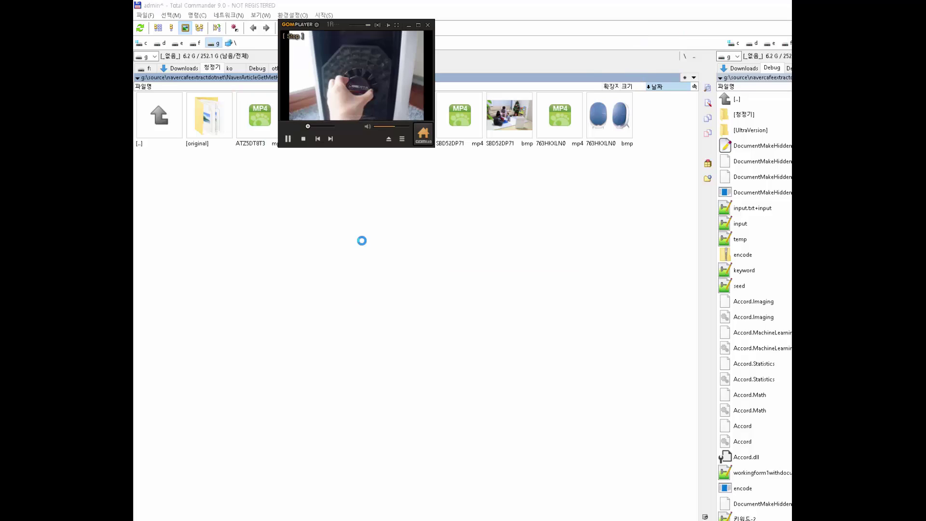
pyautogui.click(430, 26)
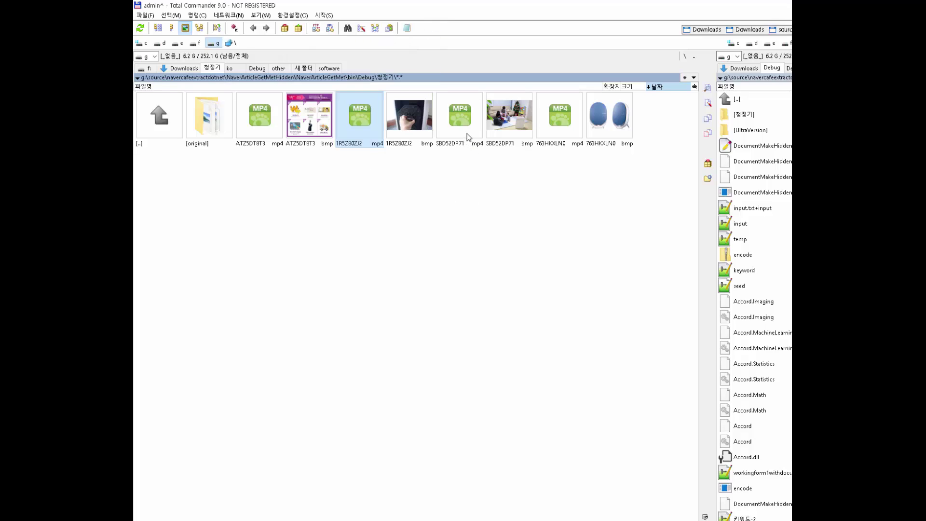
pyautogui.doubleClick(551, 126)
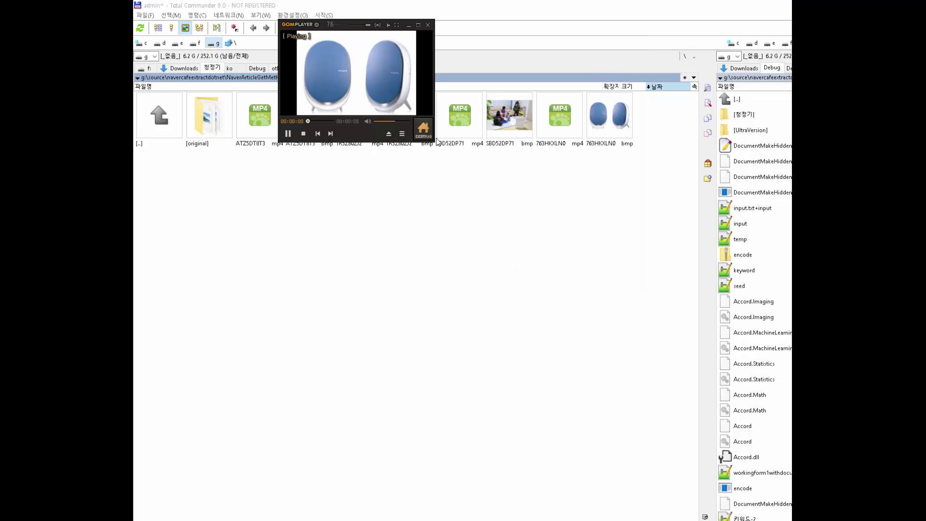
pyautogui.click(427, 26)
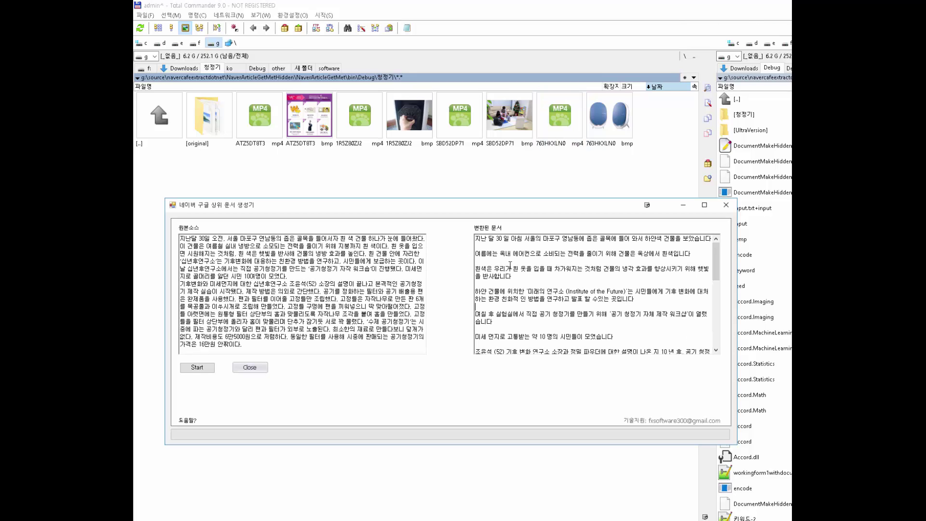
# Step: Compare the converted document with the source text in the 네이버 구글 상위 문서 생성기 window by highlighting their opening passages, and return to Total Commander
pyautogui.moveTo(476, 238); pyautogui.dragTo(625, 313)
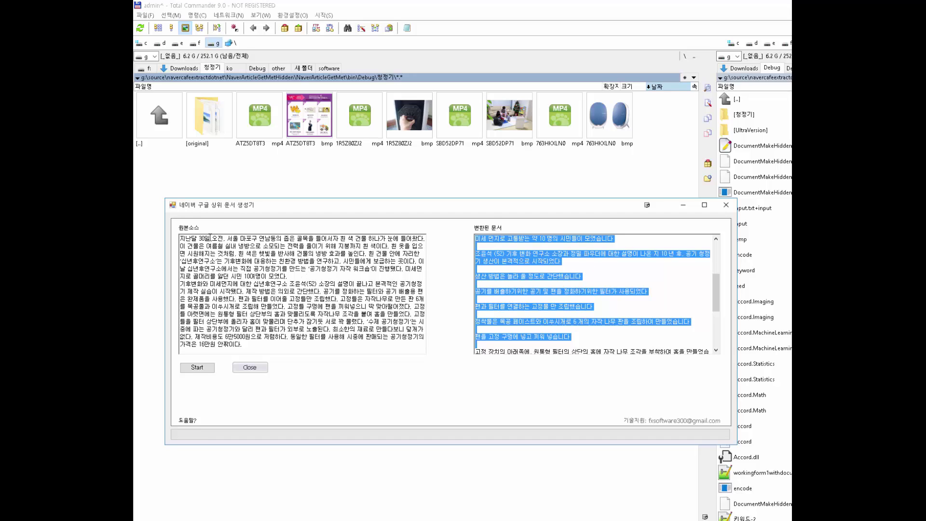
pyautogui.moveTo(181, 238); pyautogui.dragTo(370, 312)
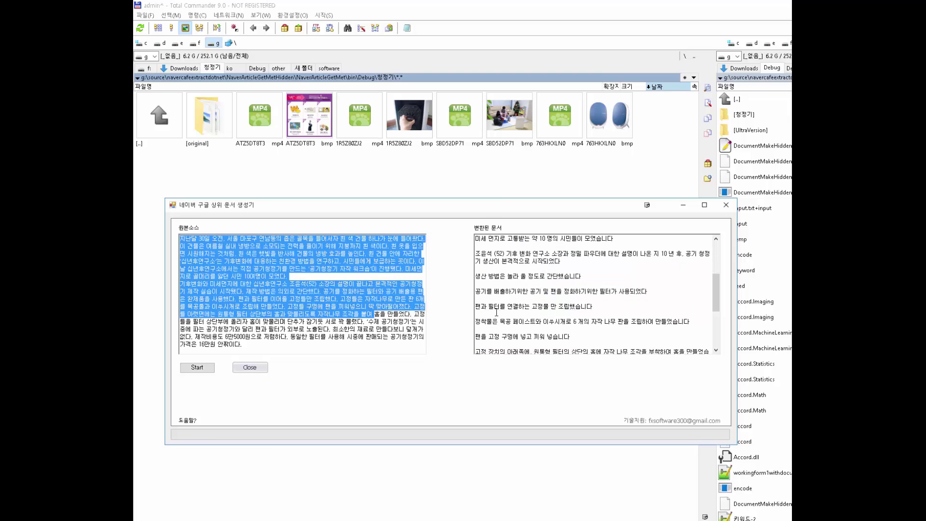
pyautogui.click(343, 313)
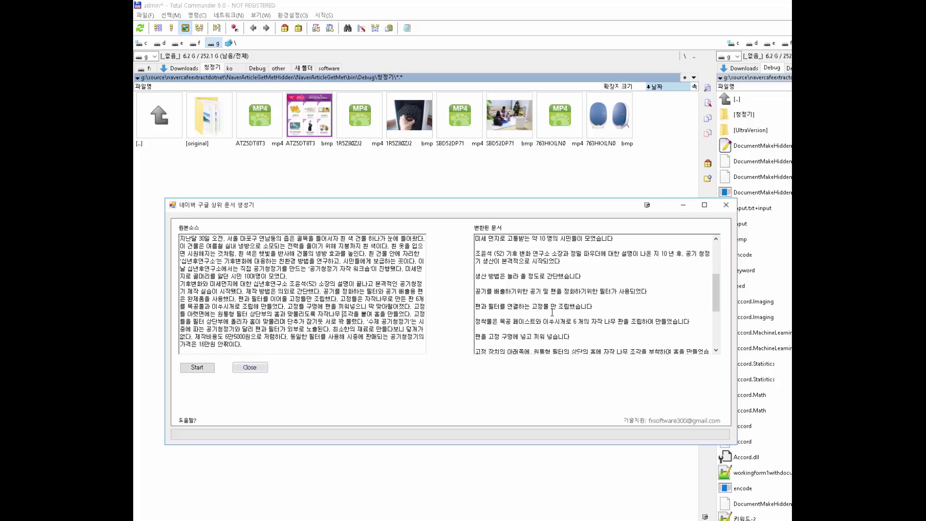
pyautogui.click(470, 469)
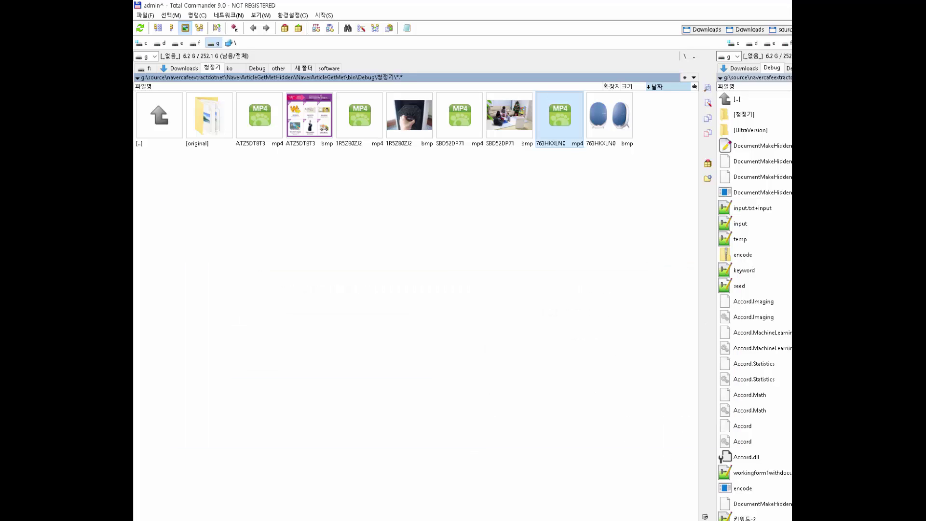
pyautogui.hotkey('alt', 'Tab')
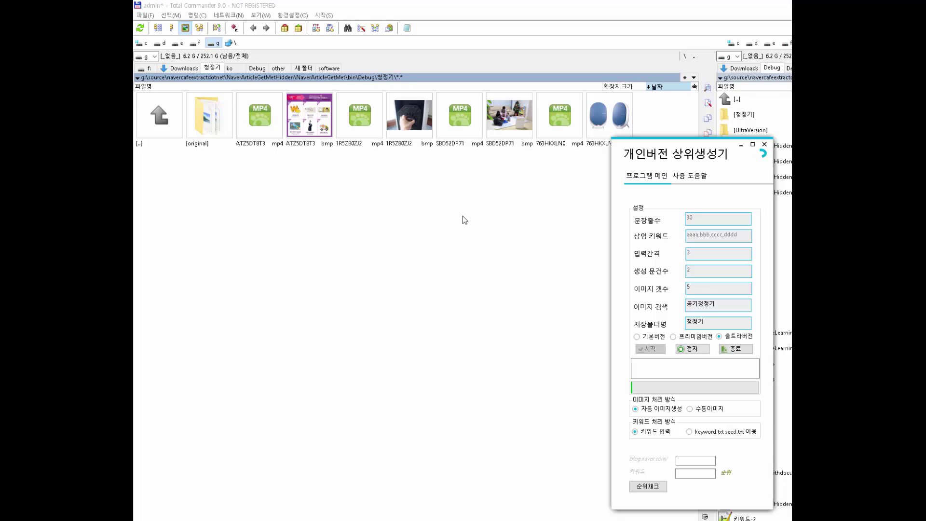
pyautogui.click(697, 413)
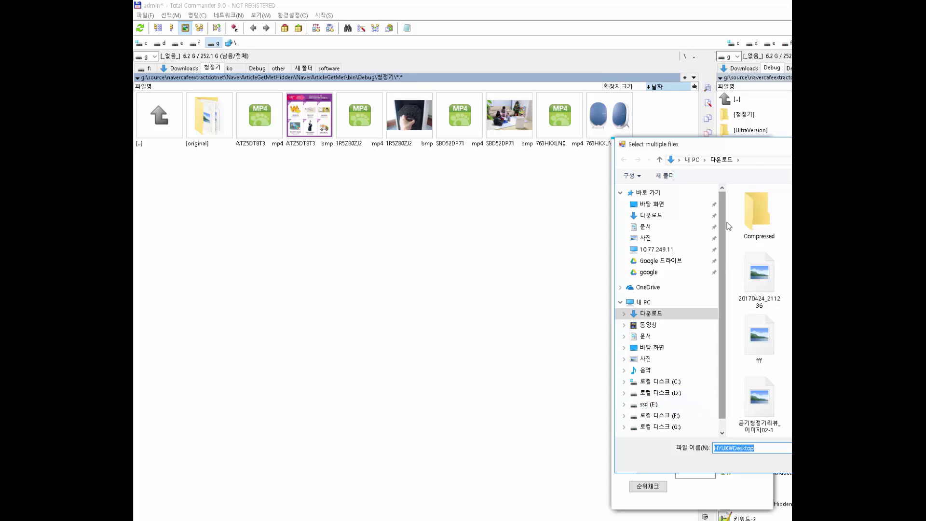
pyautogui.moveTo(776, 147); pyautogui.dragTo(344, 146)
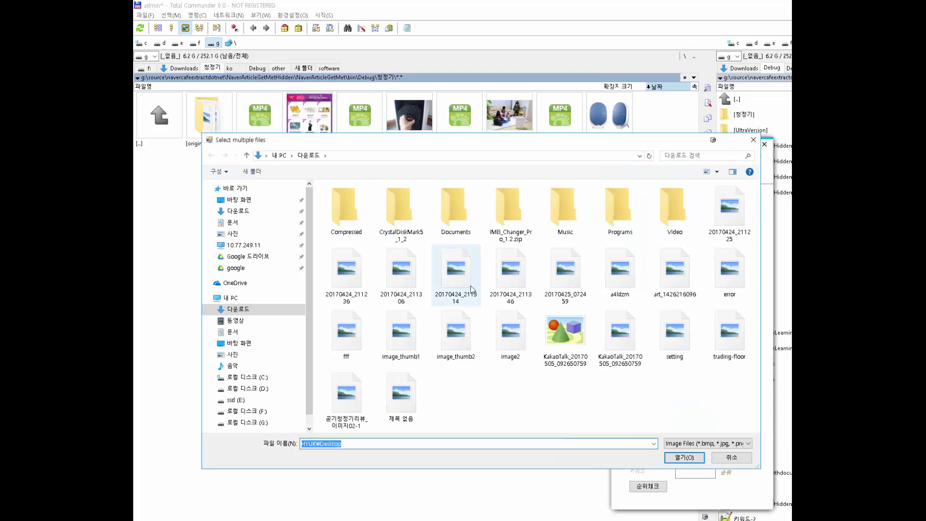
pyautogui.click(674, 295)
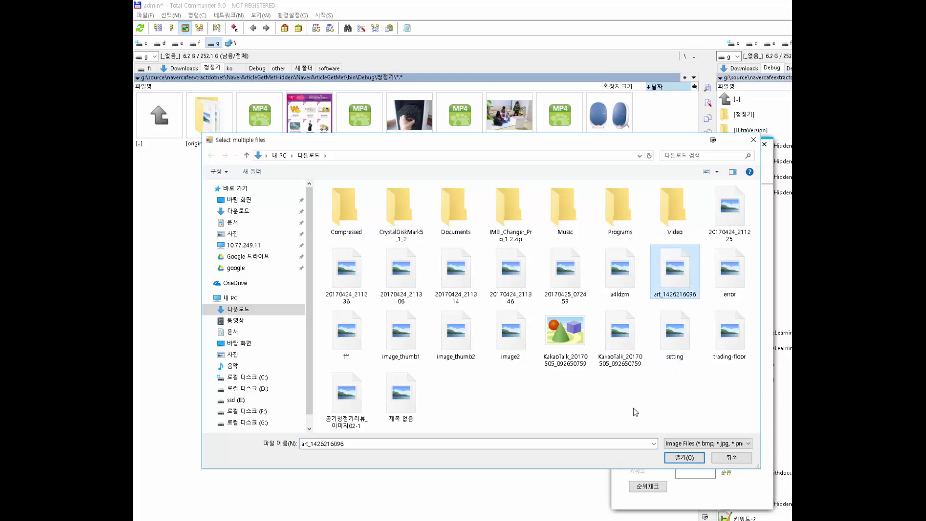
pyautogui.keyDown('ctrl'); pyautogui.click(510, 336); pyautogui.keyUp('ctrl')
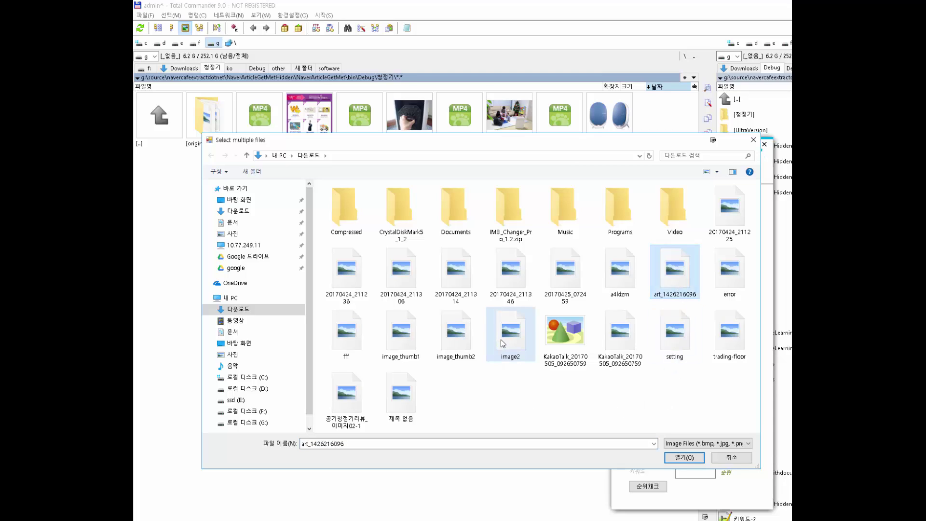
pyautogui.keyDown('ctrl'); pyautogui.click(351, 401); pyautogui.keyUp('ctrl')
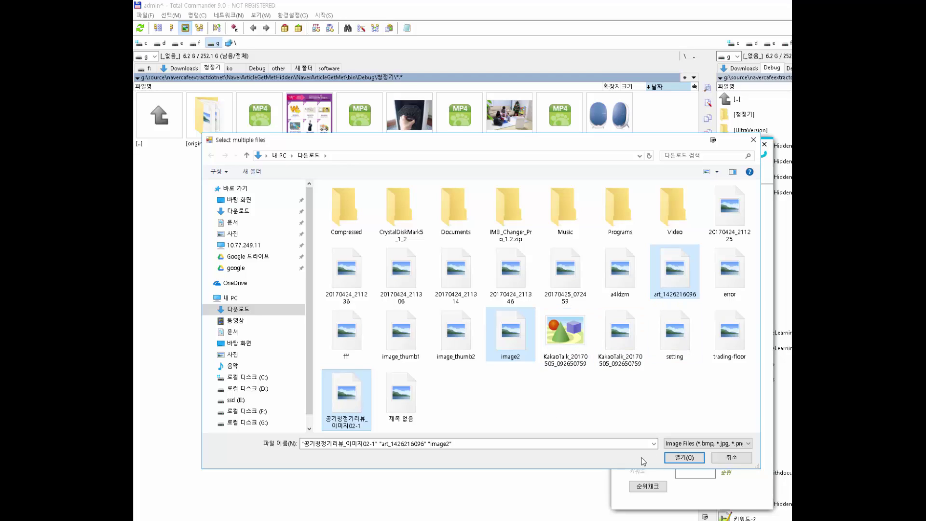
pyautogui.click(693, 459)
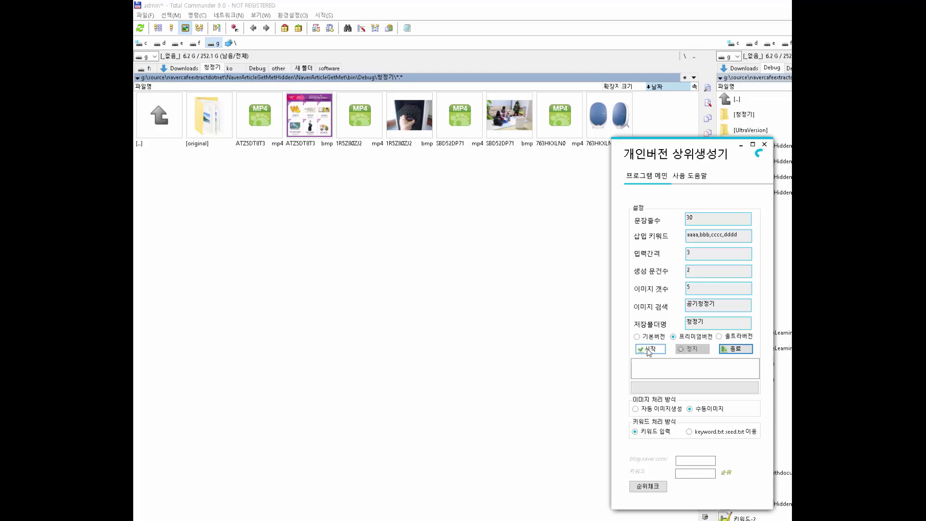
pyautogui.click(648, 349)
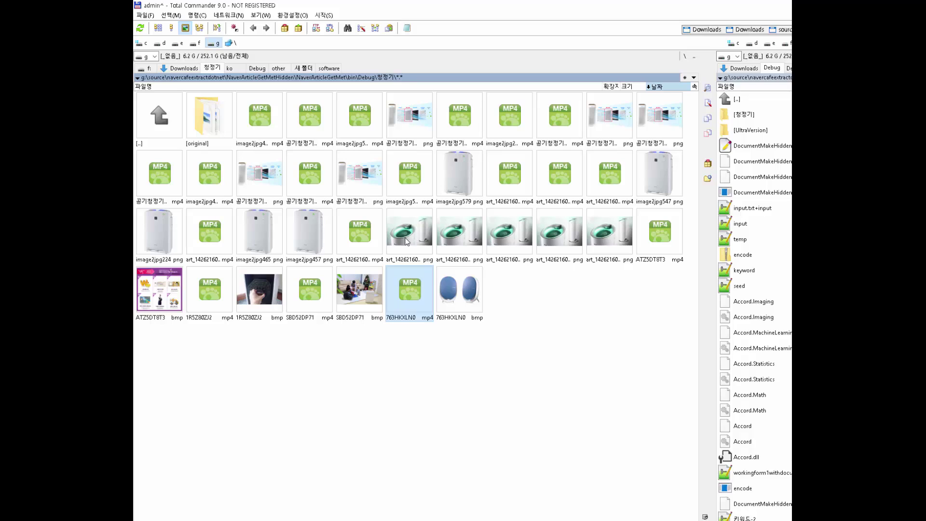
pyautogui.moveTo(408, 242); pyautogui.dragTo(550, 237)
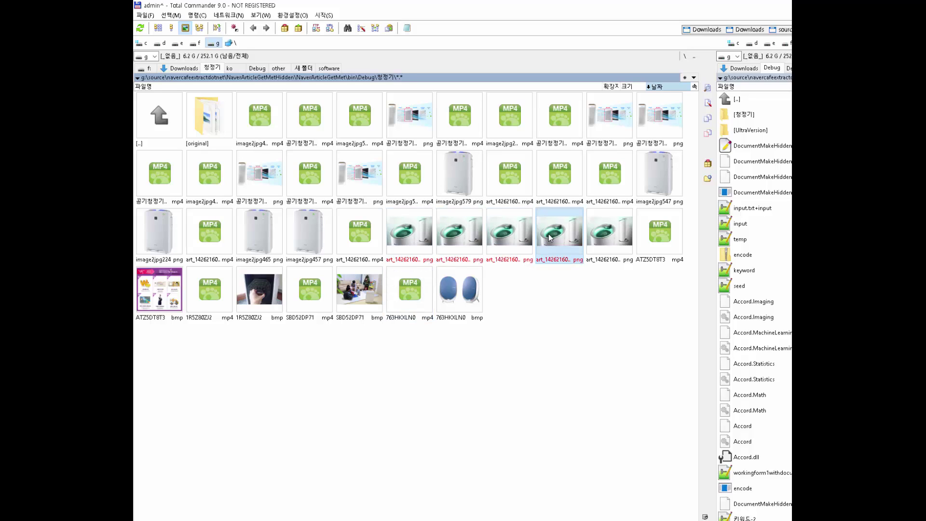
pyautogui.click(609, 236)
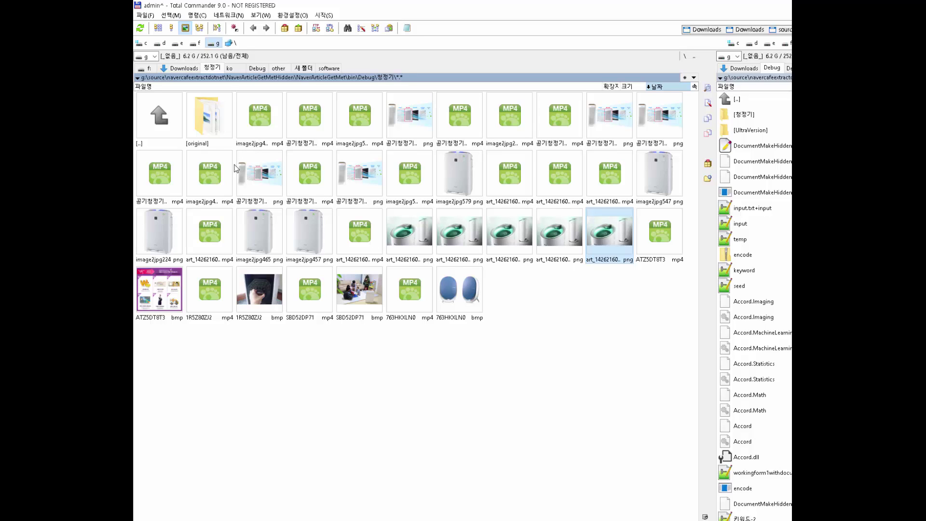
pyautogui.click(186, 30)
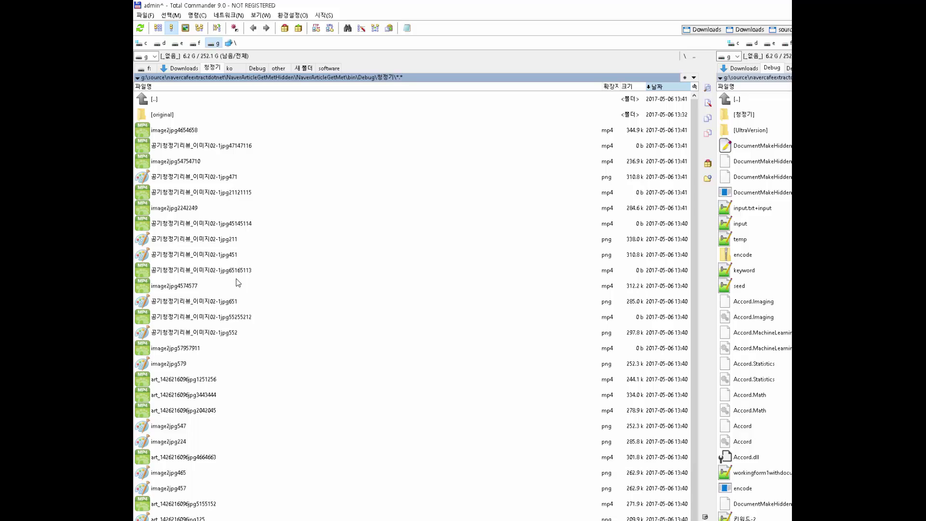
pyautogui.press('Down')
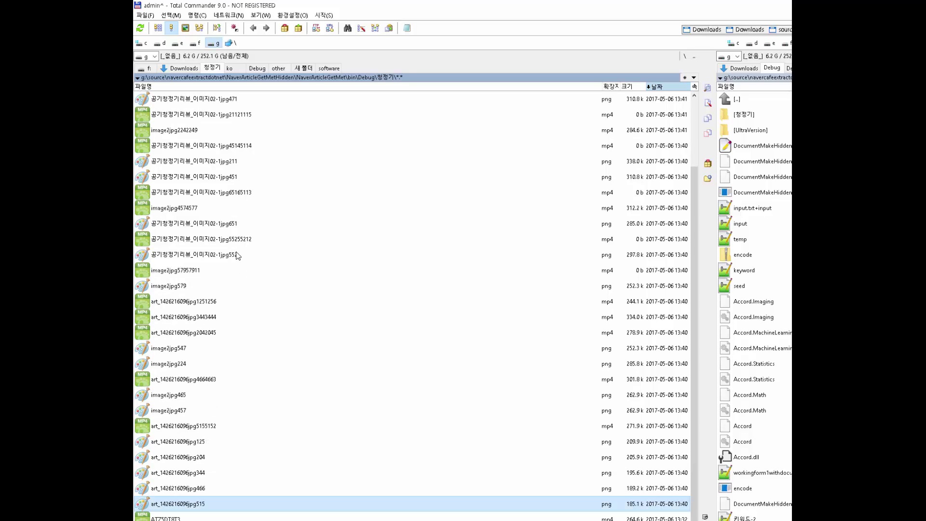
# Step: Examine the generated png variants of 공기청정기리뷰_이미지02-1 and image2 in the detailed file list
pyautogui.click(237, 255)
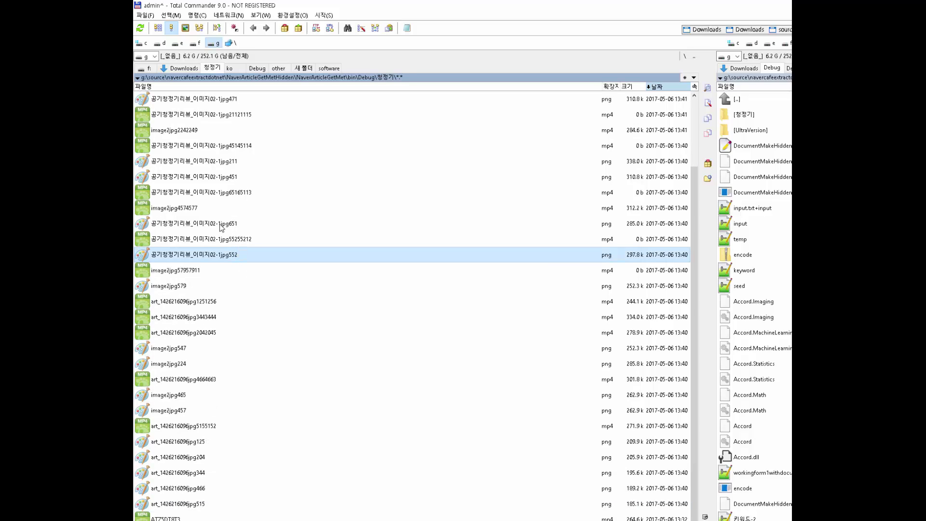
pyautogui.click(220, 225)
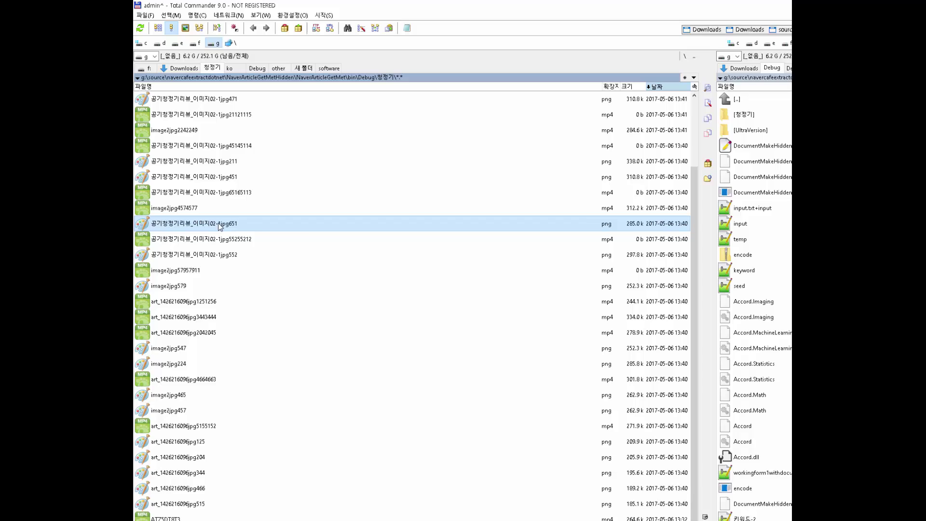
pyautogui.click(223, 255)
pyautogui.click(193, 349)
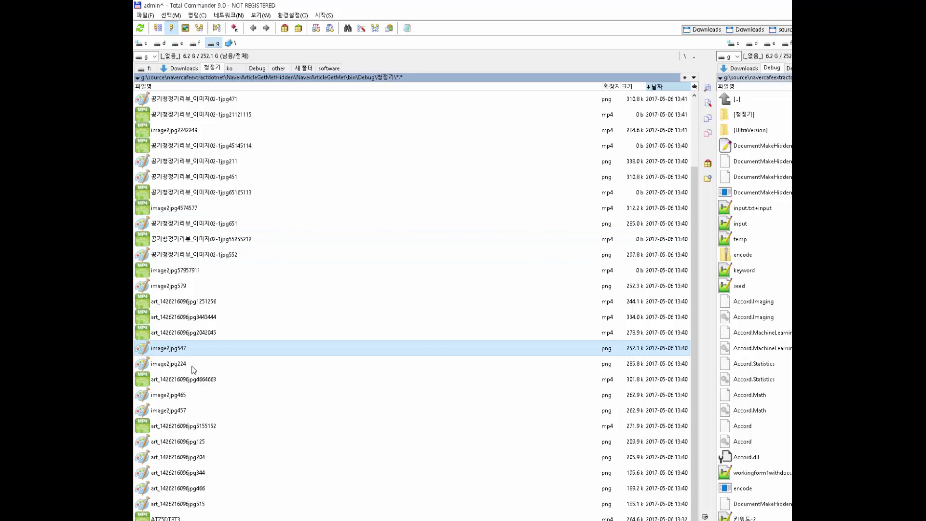
pyautogui.click(191, 364)
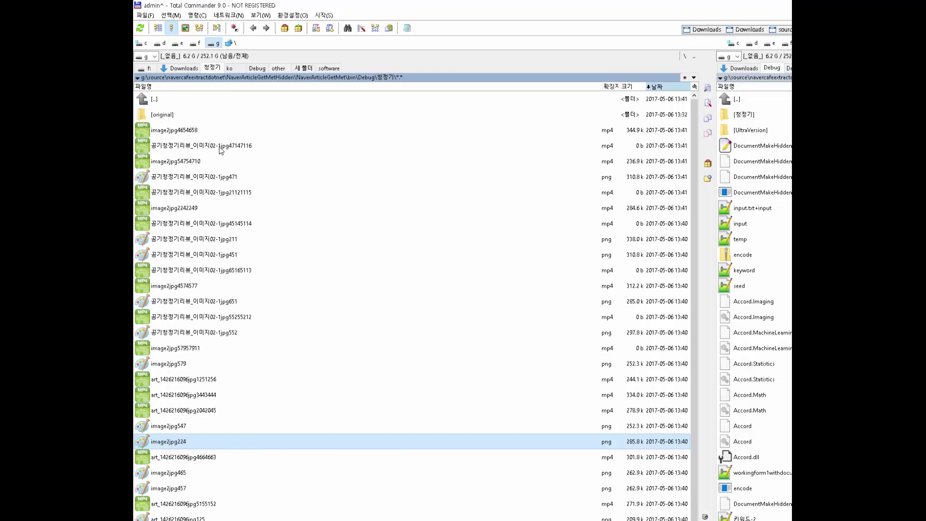
# Step: Go through the newest generated mp4 and png files at the start of the 청정기 folder's list
pyautogui.click(218, 131)
pyautogui.click(220, 149)
pyautogui.click(218, 164)
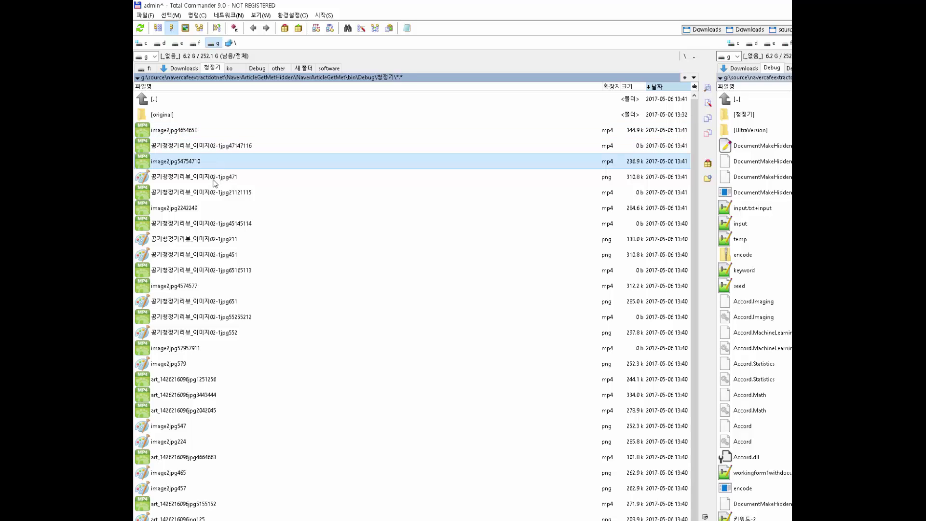
pyautogui.click(215, 179)
pyautogui.click(214, 194)
pyautogui.click(210, 212)
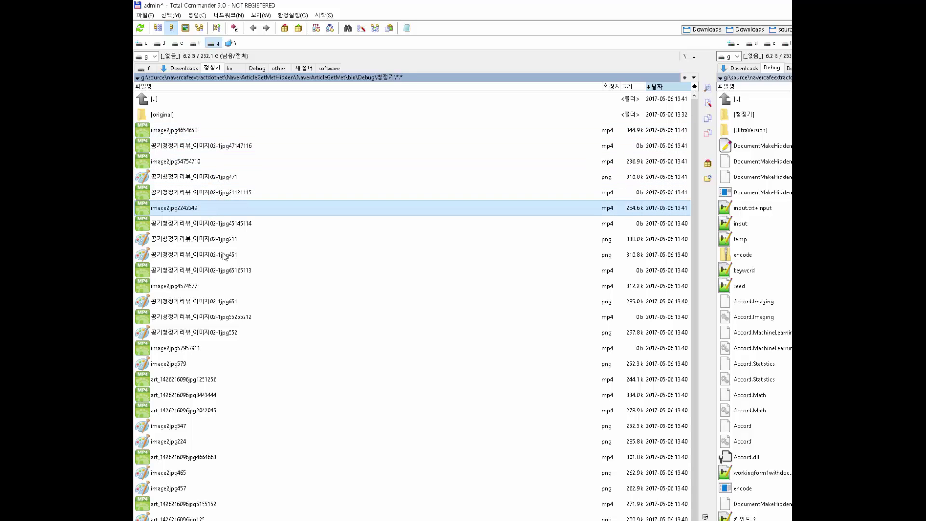
pyautogui.click(274, 303)
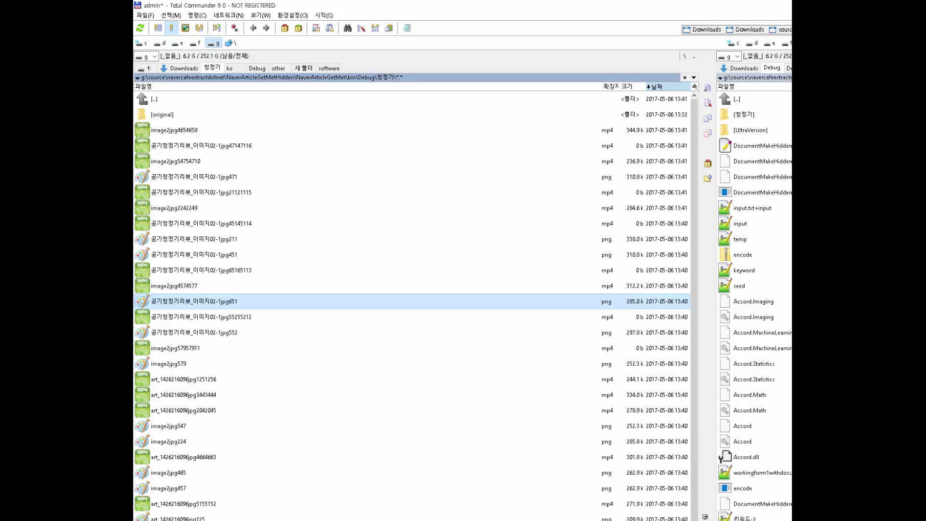
# Step: Back in 상위생성기, run the 프리미엄버전 generation, set image handling to 자동 이미지생성, and dismiss the completion message
pyautogui.hotkey('alt', 'Tab')
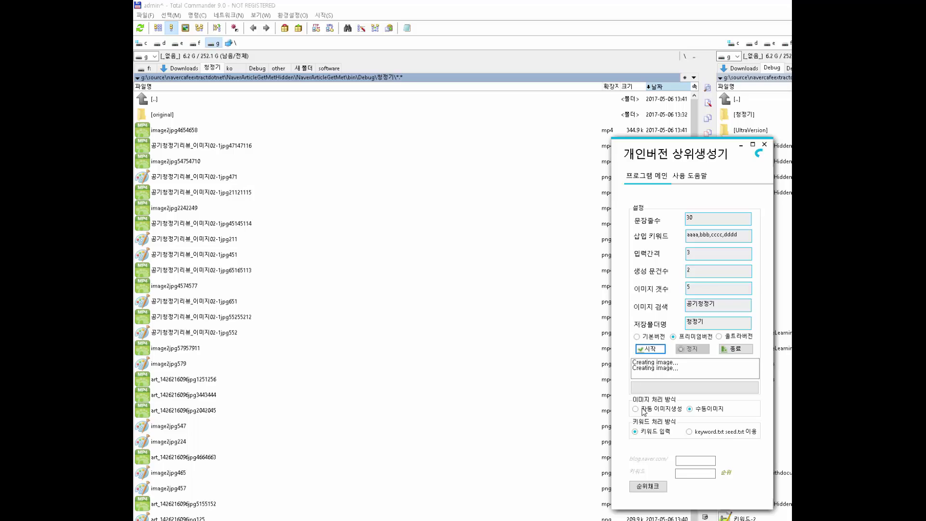
pyautogui.press('Return')
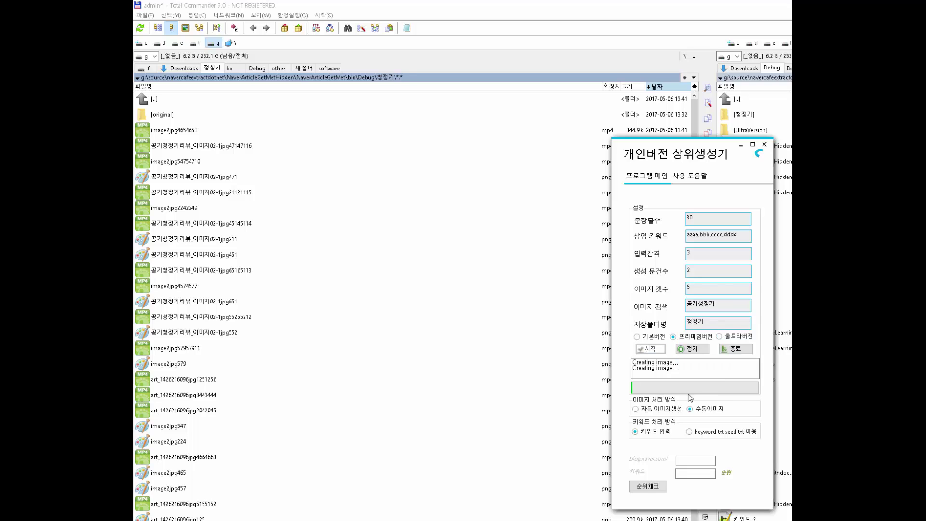
pyautogui.click(635, 409)
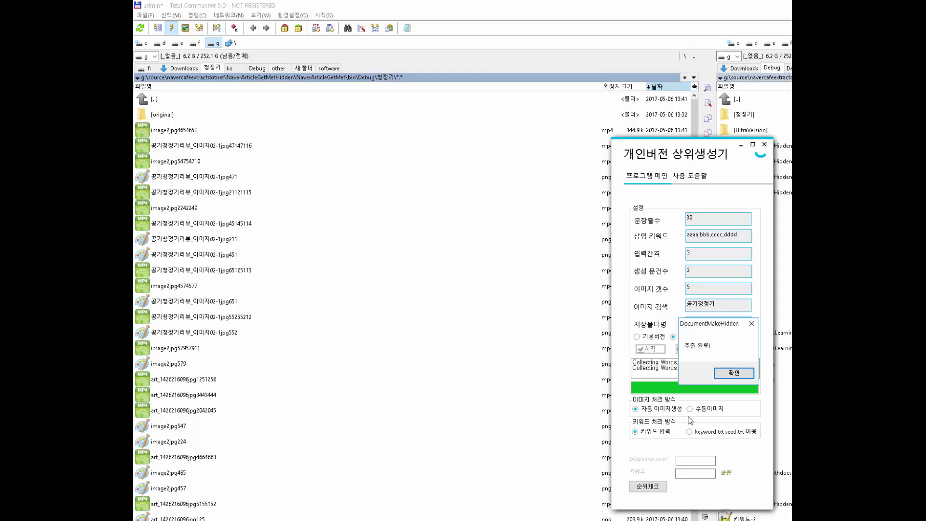
pyautogui.click(726, 374)
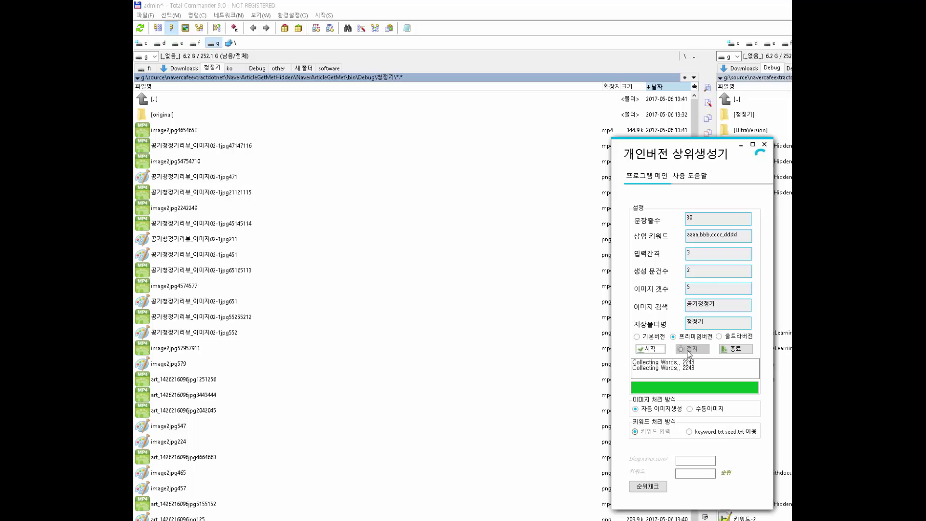
# Step: Open the generated 청정기-1-2017년-5월-6일-13시-44분-49초.txt from the 청정기 folder in Notepad++ and skim its hidden-text markup and sentences
pyautogui.click(441, 310)
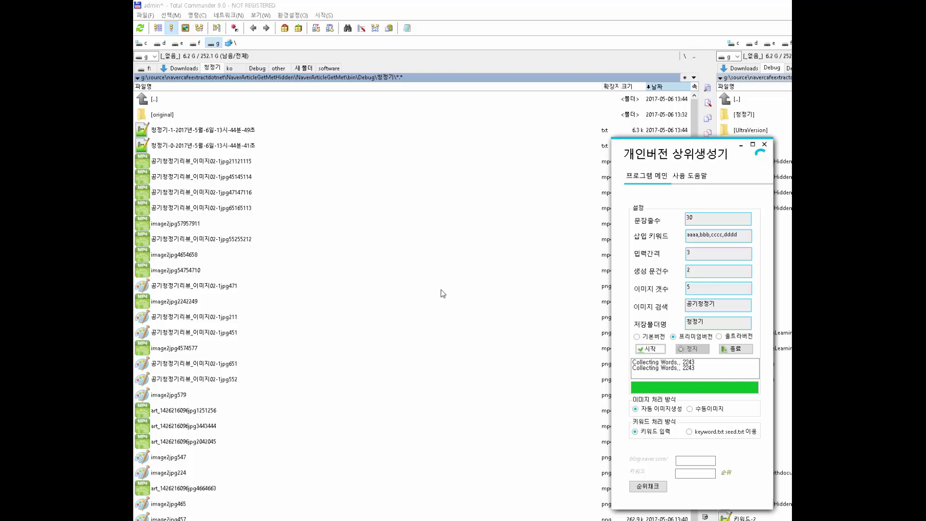
pyautogui.click(249, 133)
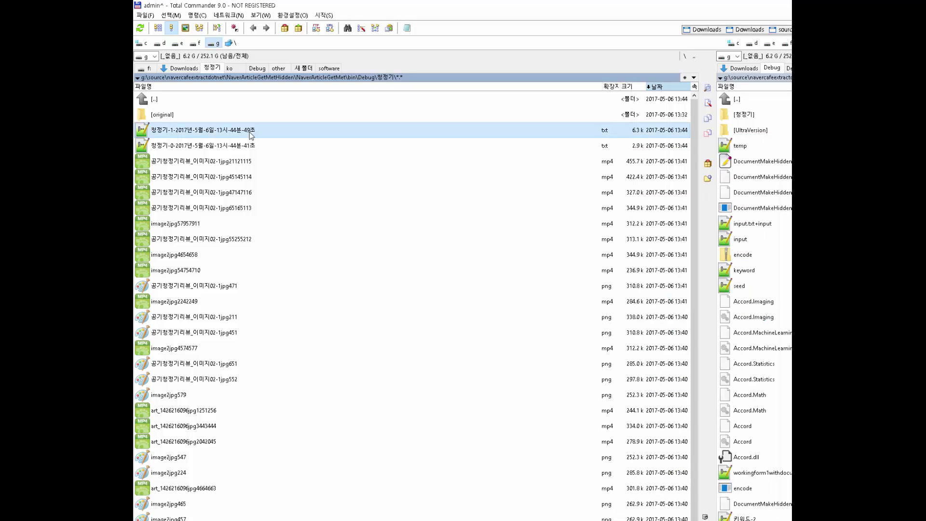
pyautogui.doubleClick(205, 131)
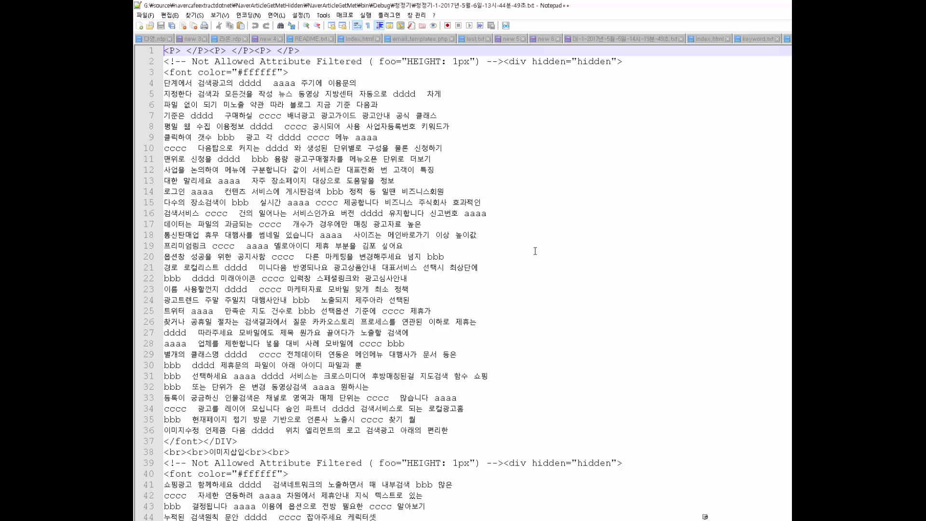
pyautogui.scroll(-7, 490, 240)
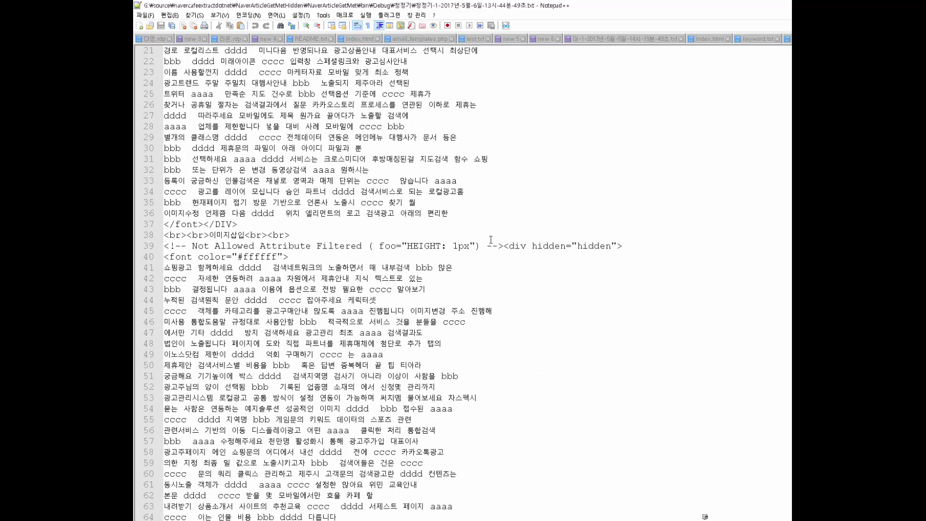
pyautogui.scroll(7, 491, 239)
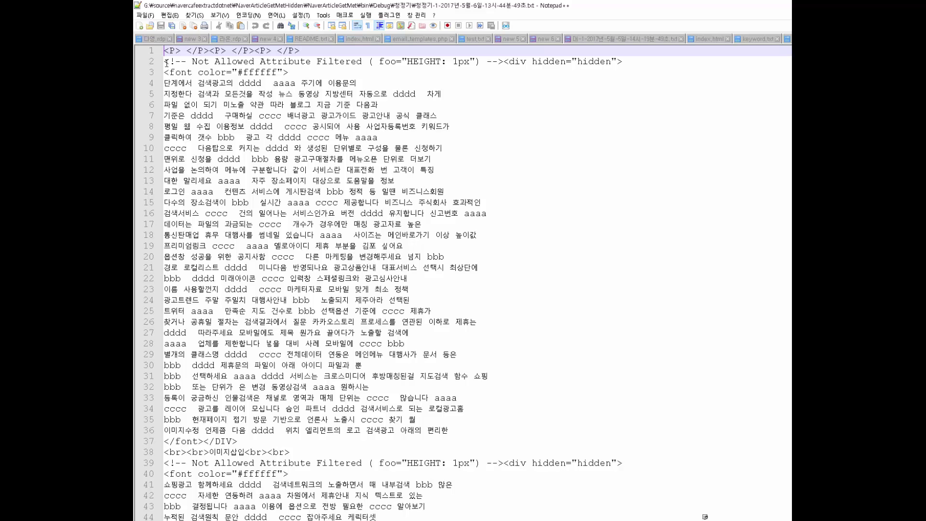
pyautogui.click(285, 237)
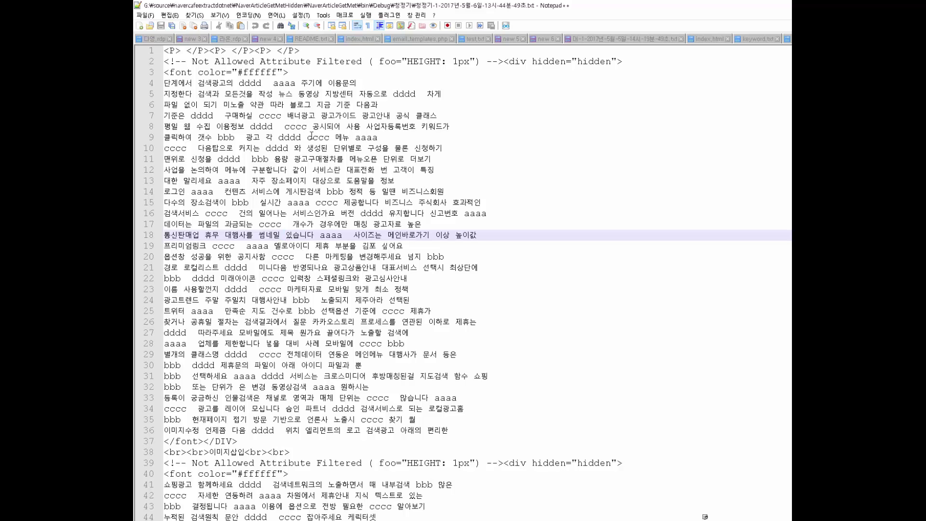
pyautogui.click(258, 116)
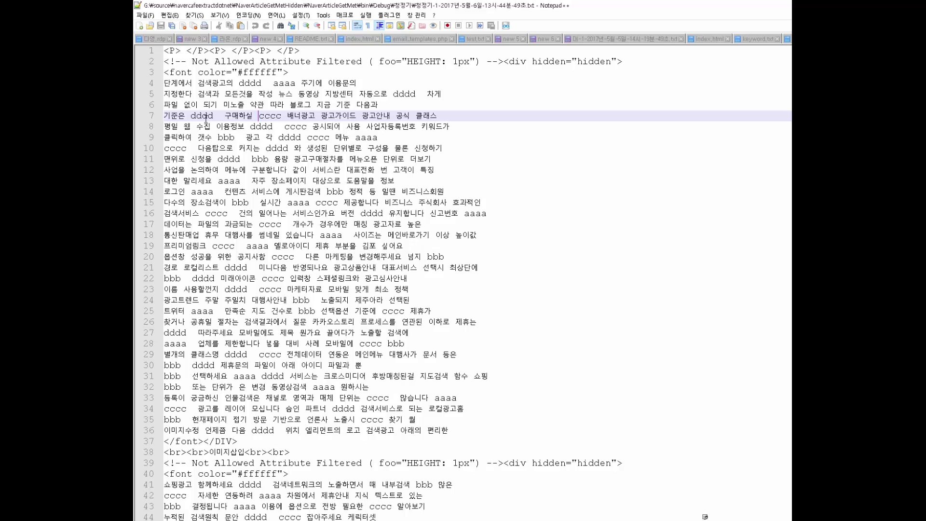
# Step: Highlight every occurrence of the inserted keywords dddd, bbb, cccc and aaaa to check their distribution through the generated text
pyautogui.doubleClick(249, 84)
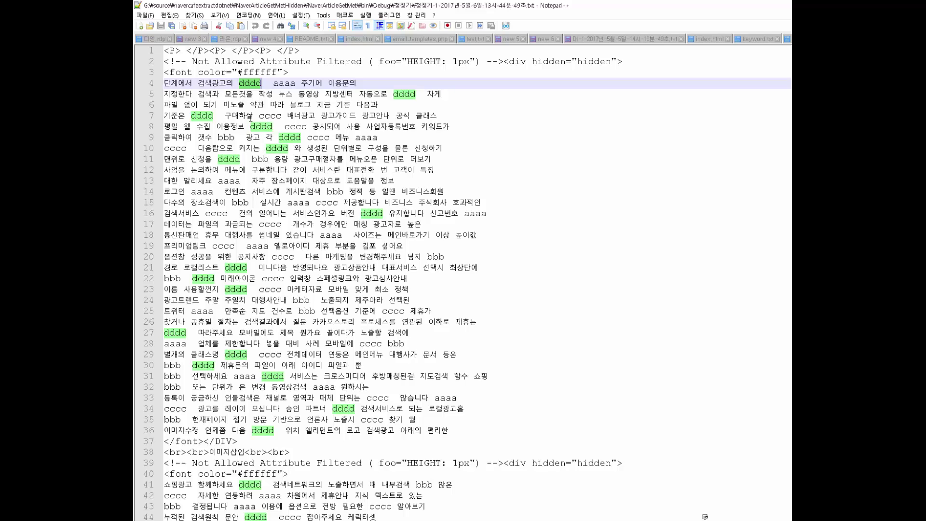
pyautogui.doubleClick(225, 138)
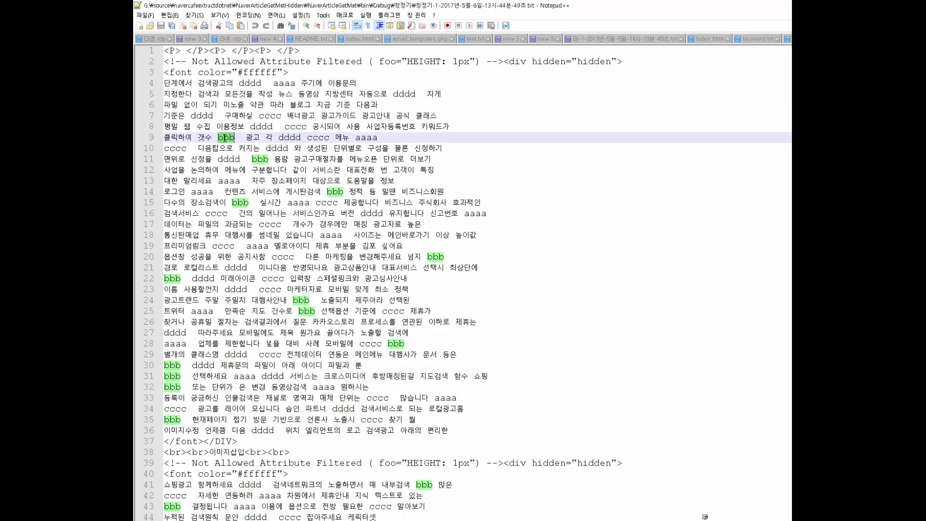
pyautogui.doubleClick(326, 202)
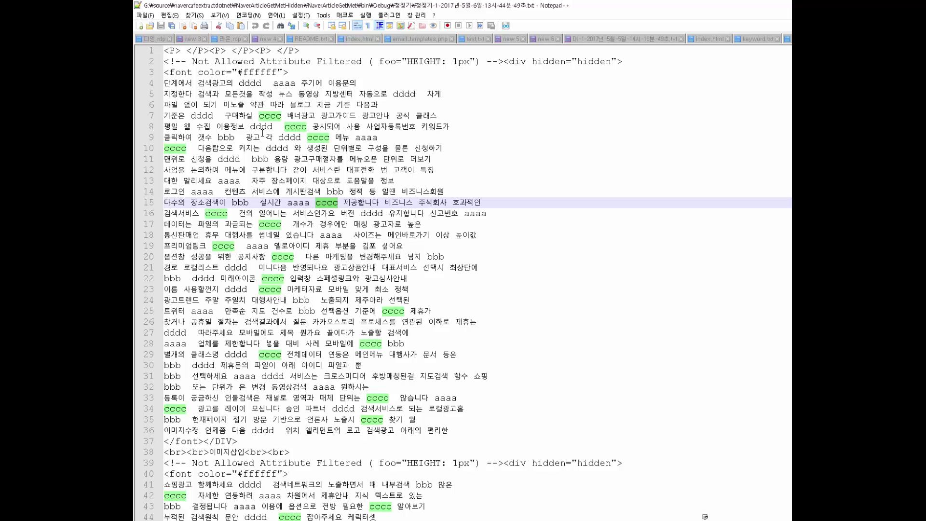
pyautogui.doubleClick(247, 83)
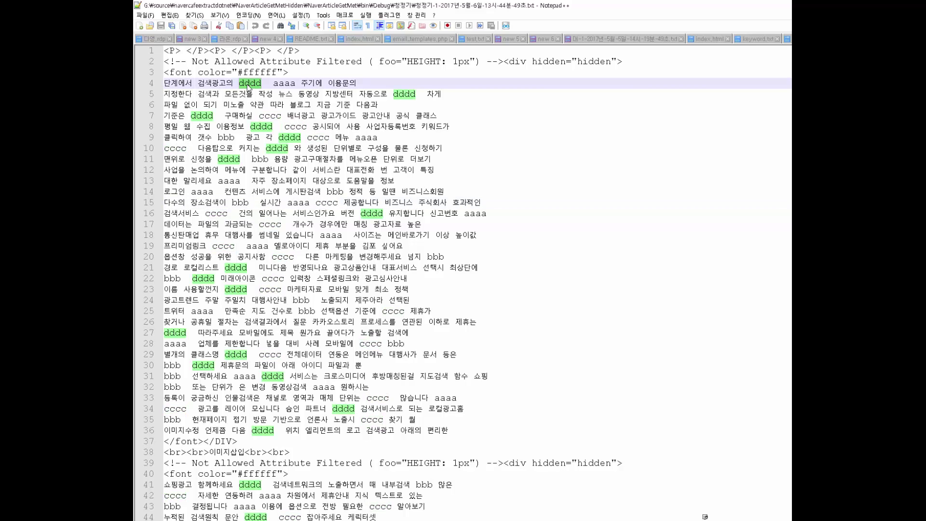
pyautogui.doubleClick(236, 202)
pyautogui.doubleClick(229, 181)
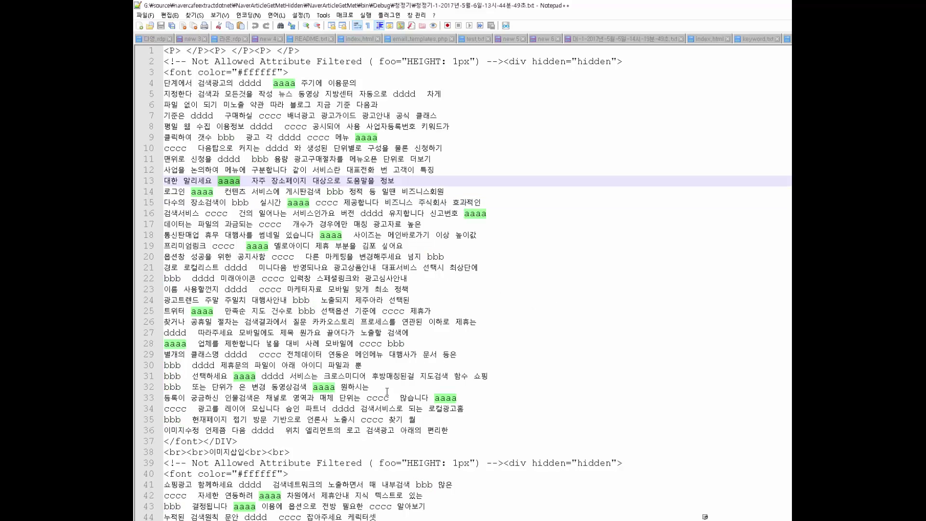
# Step: Skim the generated text again and highlight every occurrence of cccc and dddd to check how often they recur
pyautogui.moveTo(290, 452); pyautogui.dragTo(166, 49)
pyautogui.click(410, 250)
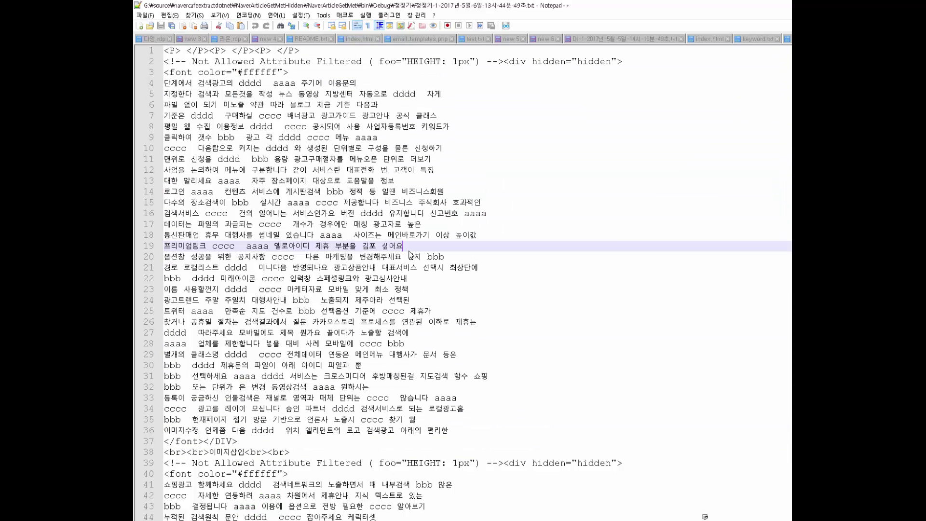
pyautogui.doubleClick(270, 115)
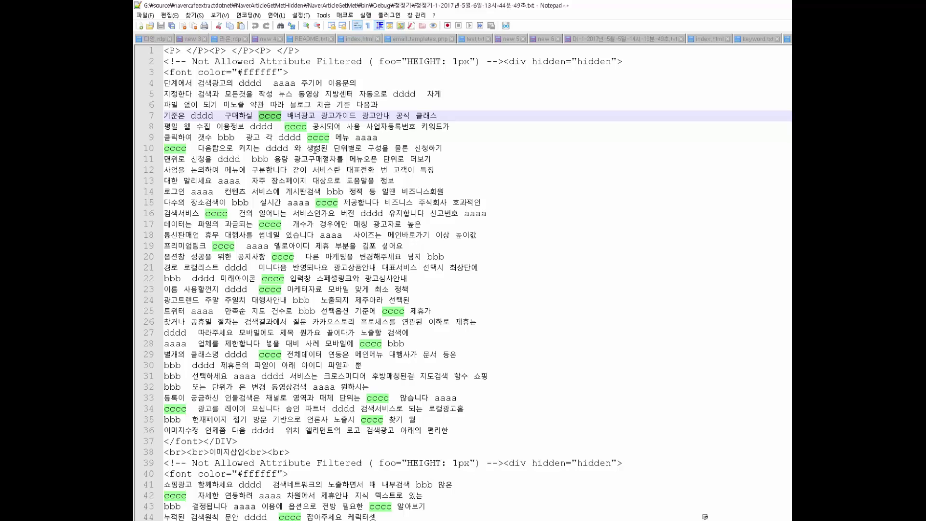
pyautogui.doubleClick(291, 138)
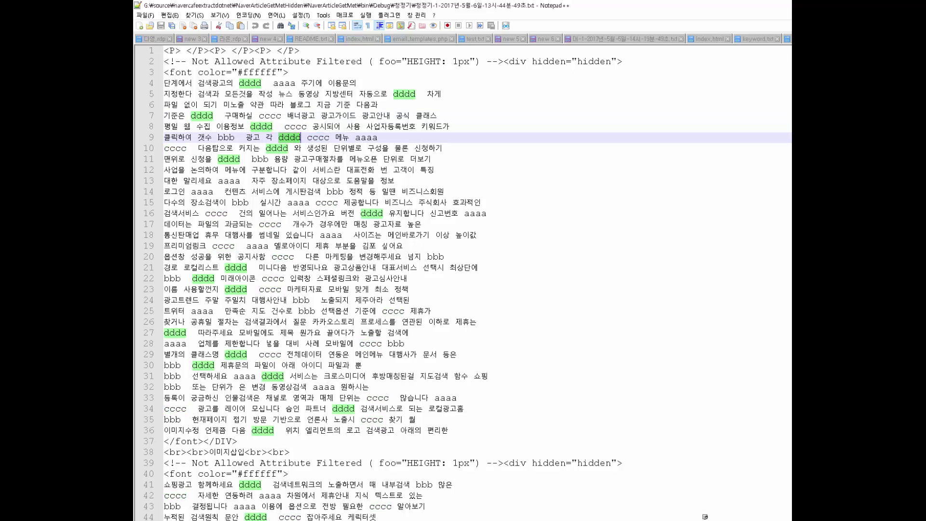
# Step: Switch to 상위생성기 and go over its 입력간격, 생성 문건수, 이미지 갯수 and 문장줄수 settings
pyautogui.hotkey('alt', 'Tab')
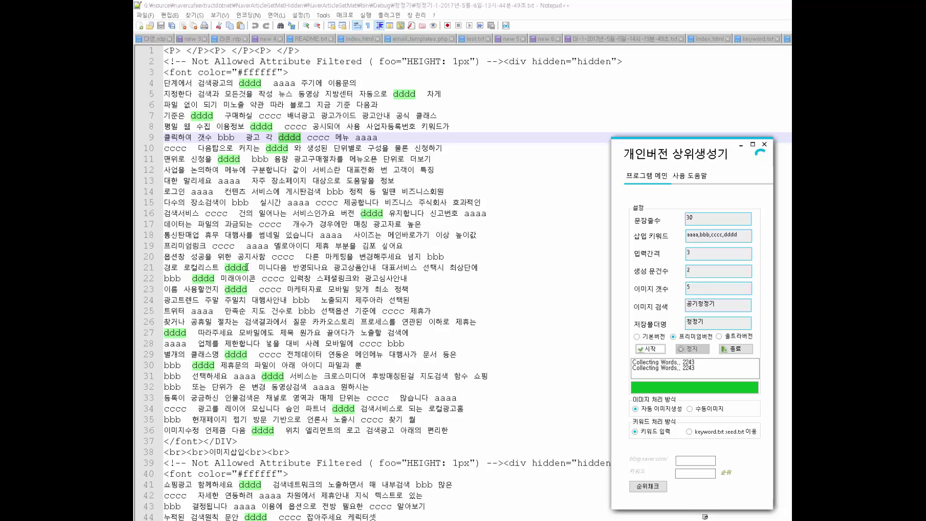
pyautogui.doubleClick(707, 255)
pyautogui.press('Tab')
pyautogui.hotkey('alt', 'Tab')
pyautogui.press('Return')
pyautogui.press('Tab')
pyautogui.hotkey('alt', 'Tab')
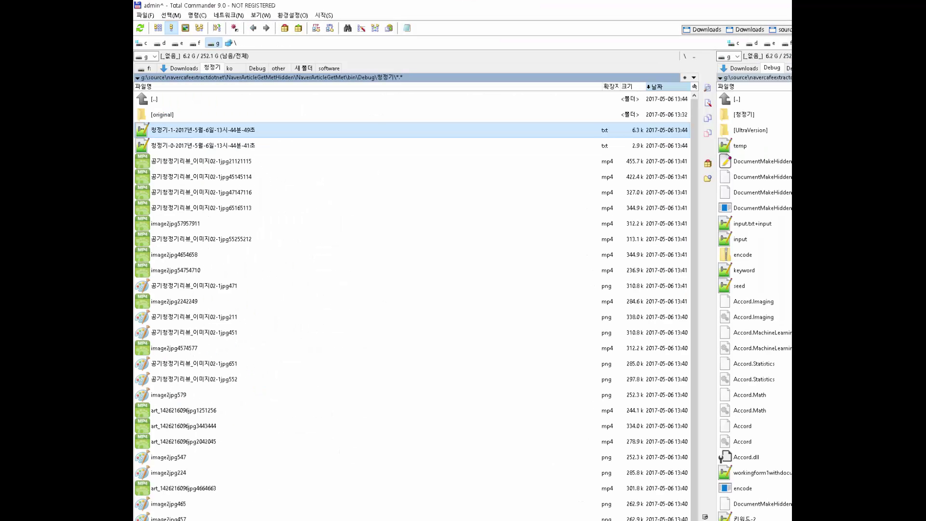
pyautogui.hotkey('alt', 'Tab')
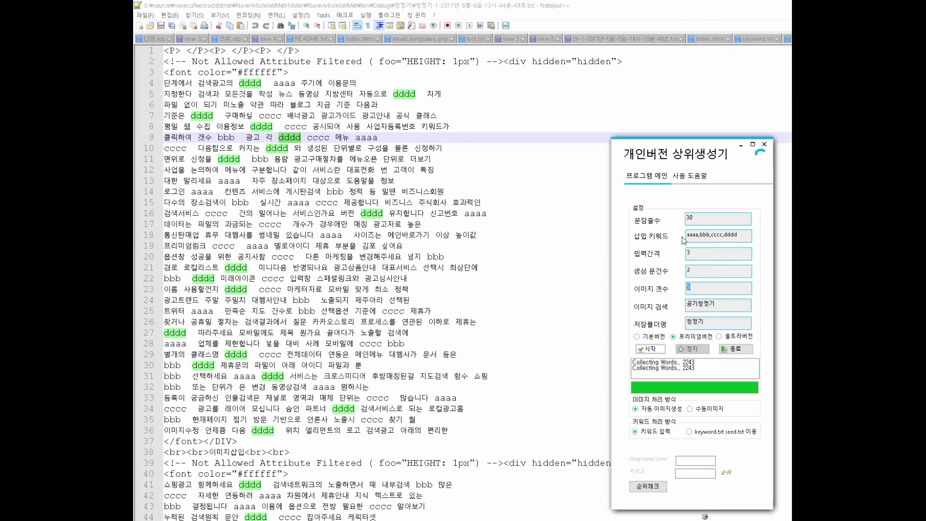
pyautogui.click(696, 221)
# Step: Back in Notepad++, select the generated sentences from line 36 up to line 9 to check them against the 문장줄수 setting
pyautogui.click(180, 439)
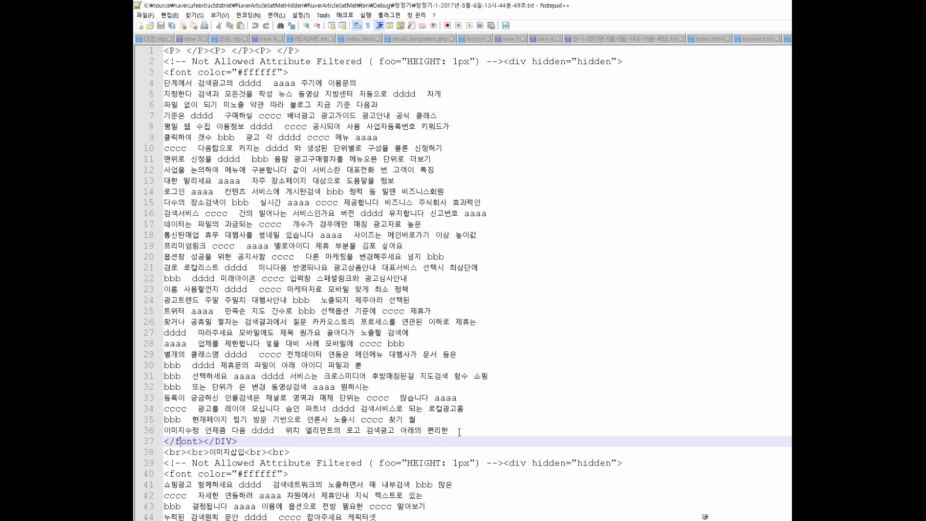
pyautogui.moveTo(459, 432); pyautogui.dragTo(134, 415)
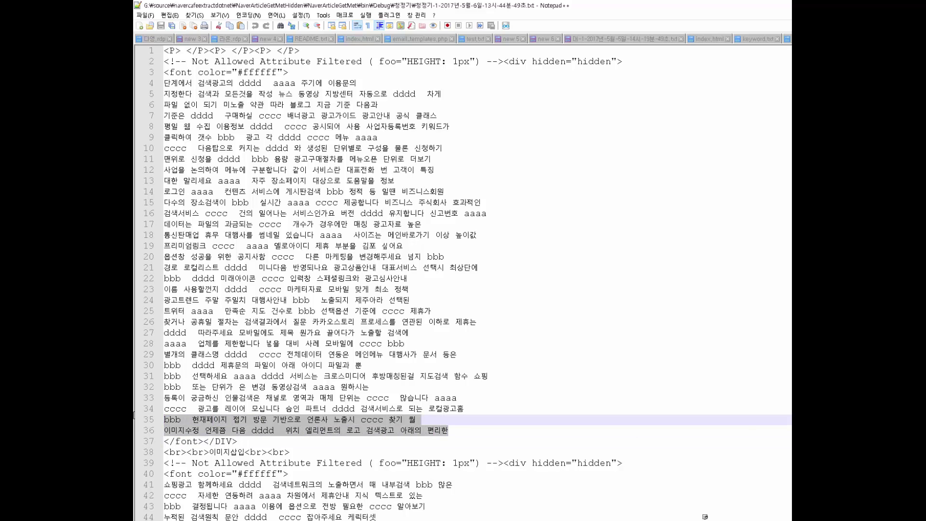
pyautogui.click(449, 430)
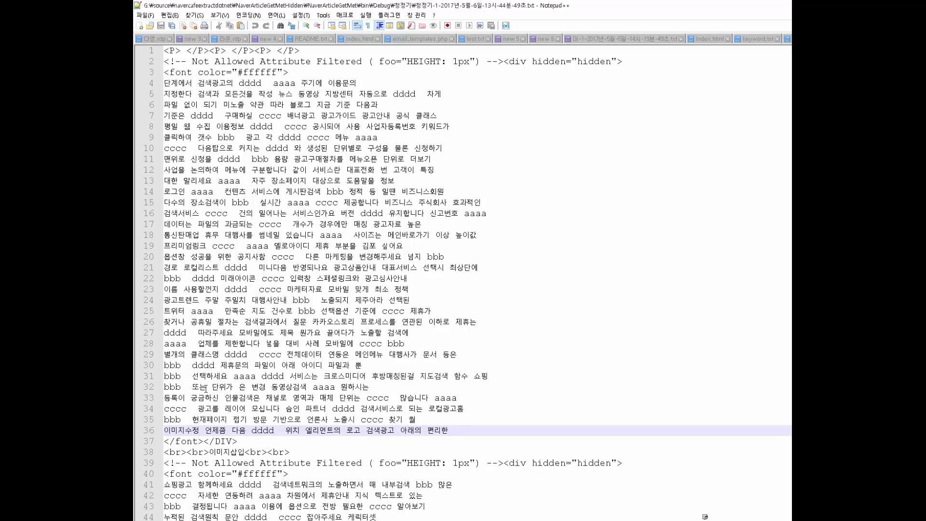
pyautogui.click(494, 390)
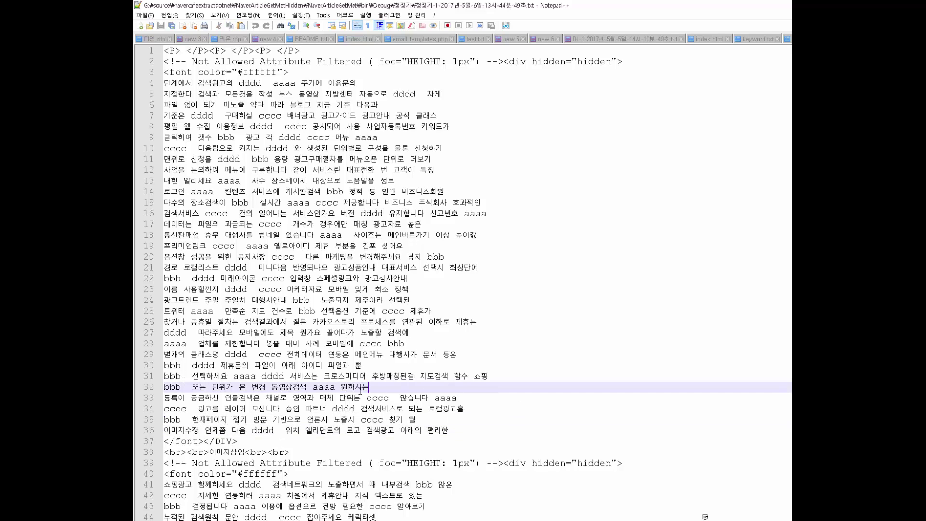
pyautogui.moveTo(360, 389); pyautogui.dragTo(169, 441)
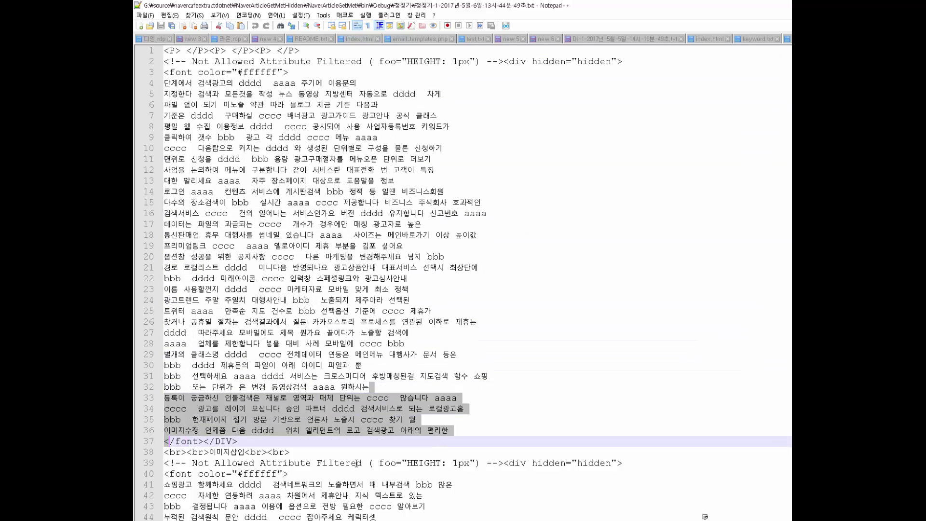
pyautogui.press('Right')
pyautogui.moveTo(150, 272); pyautogui.dragTo(150, 138)
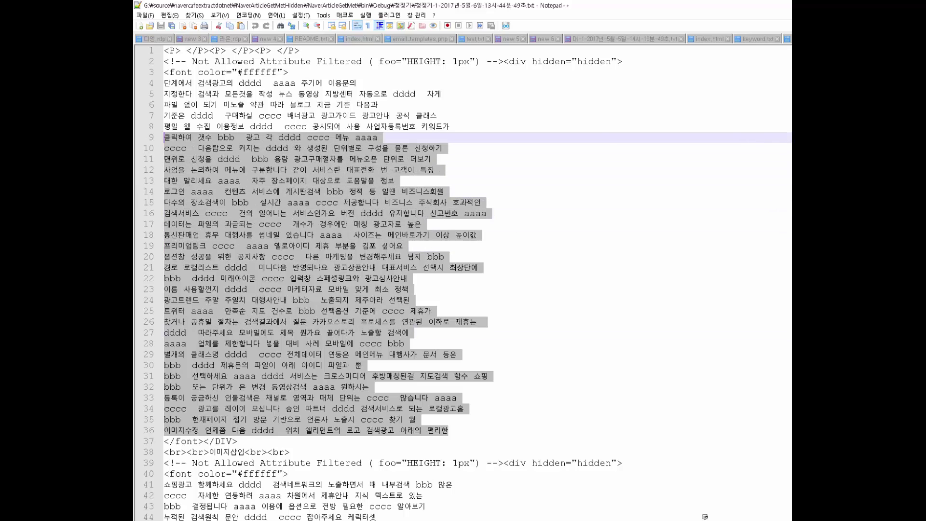
# Step: Set 상위생성기's keyword handling to keyword.txt seed.txt 이용, and close the older 대-1 text file in Notepad++ without saving
pyautogui.hotkey('alt', 'Tab')
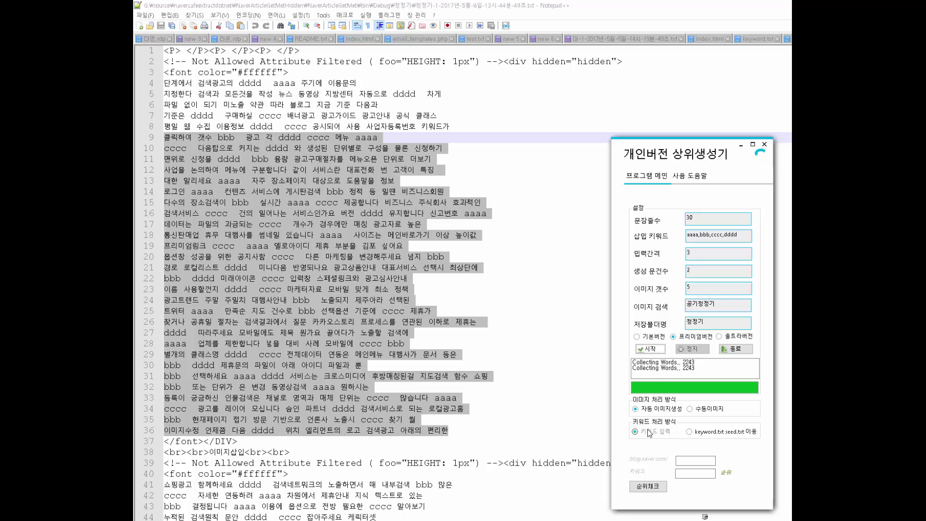
pyautogui.click(688, 431)
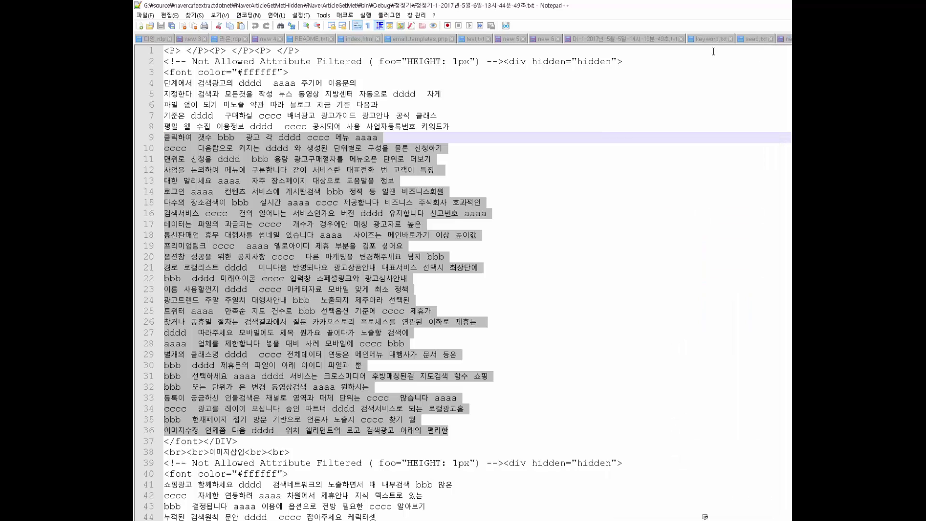
pyautogui.click(682, 38)
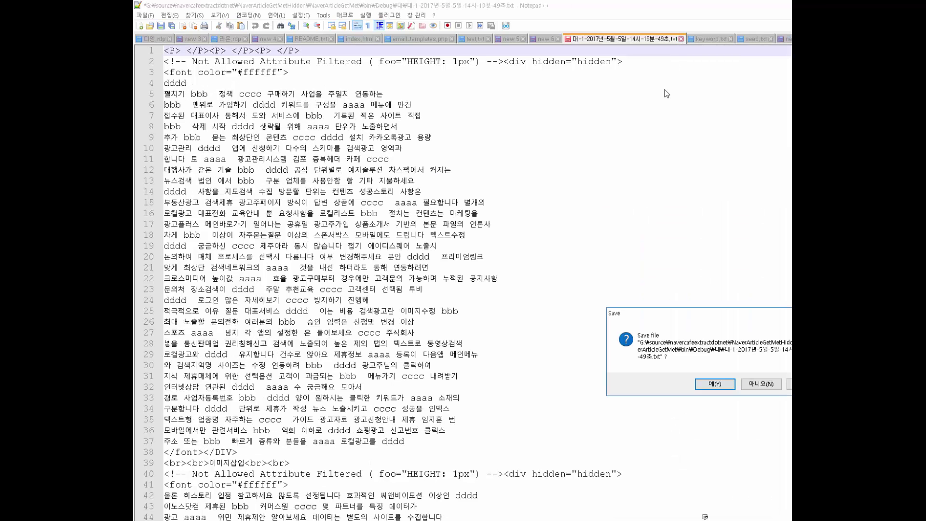
pyautogui.click(762, 383)
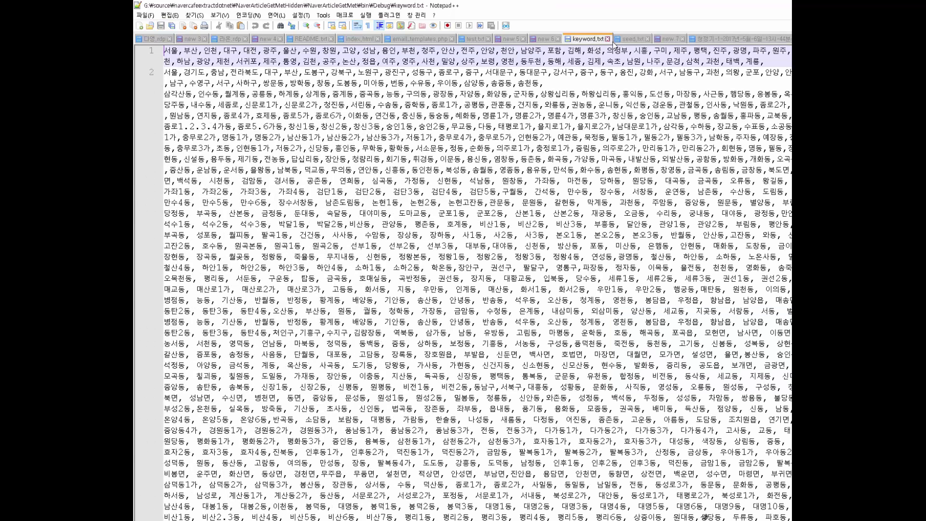
# Step: Look at seed.txt and examine the place names in keyword.txt, highlighting cities such as 인천 and 용인
pyautogui.click(629, 41)
pyautogui.click(588, 39)
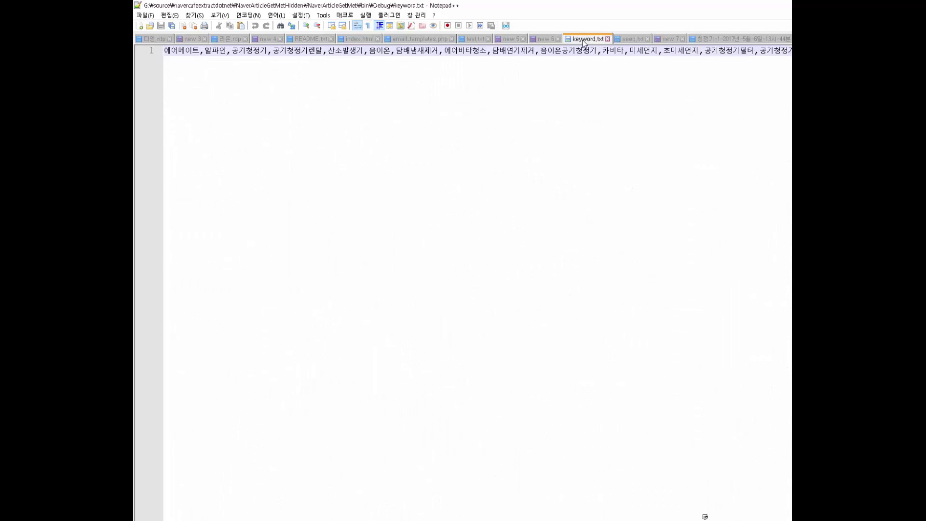
pyautogui.hotkey('ctrl', 'a')
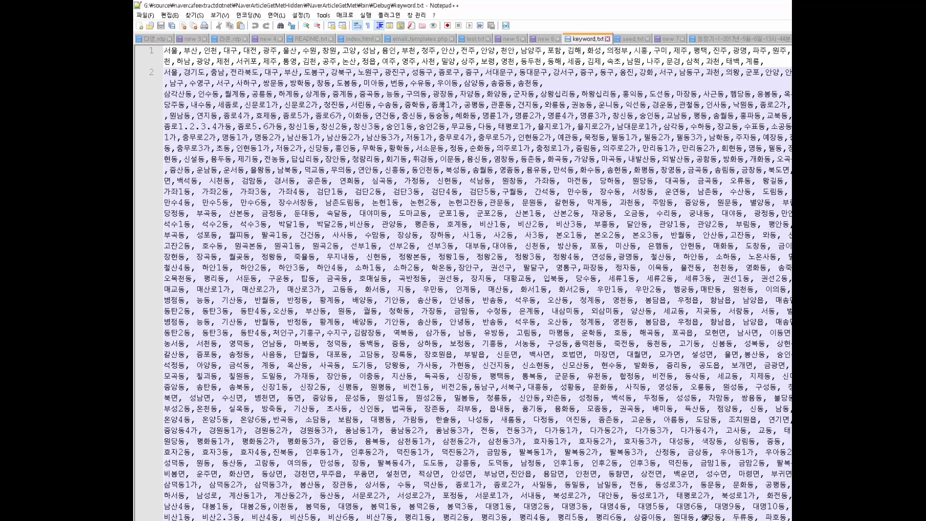
pyautogui.doubleClick(311, 73)
pyautogui.click(218, 50)
pyautogui.doubleClick(215, 50)
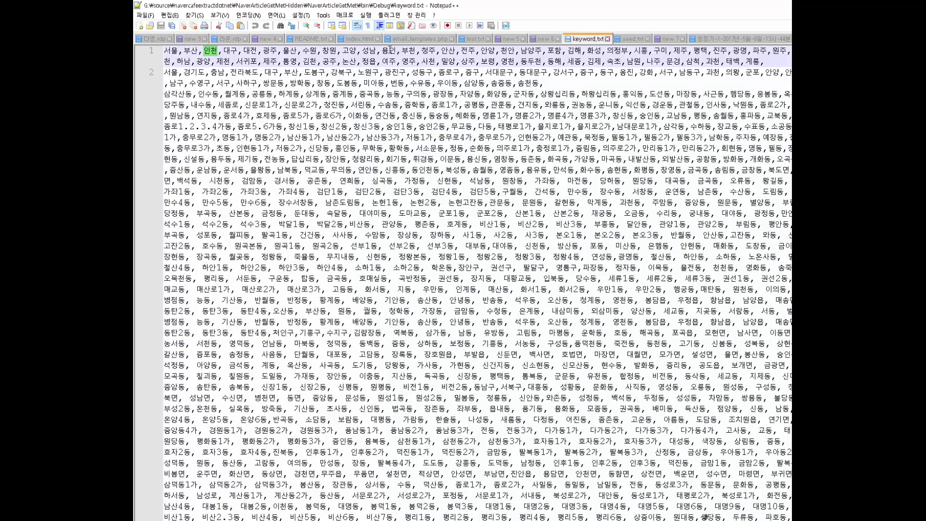
pyautogui.doubleClick(389, 51)
pyautogui.hotkey('ctrl', 'a')
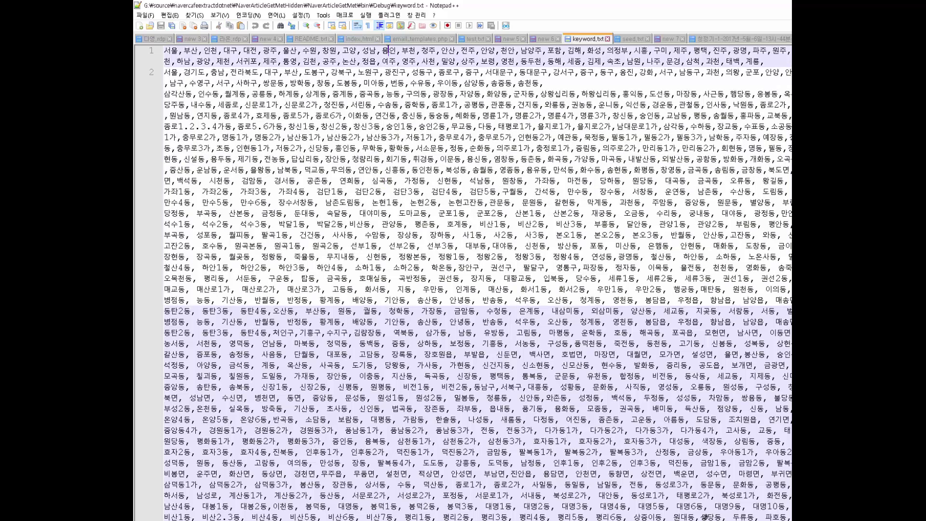
pyautogui.click(389, 51)
pyautogui.doubleClick(388, 50)
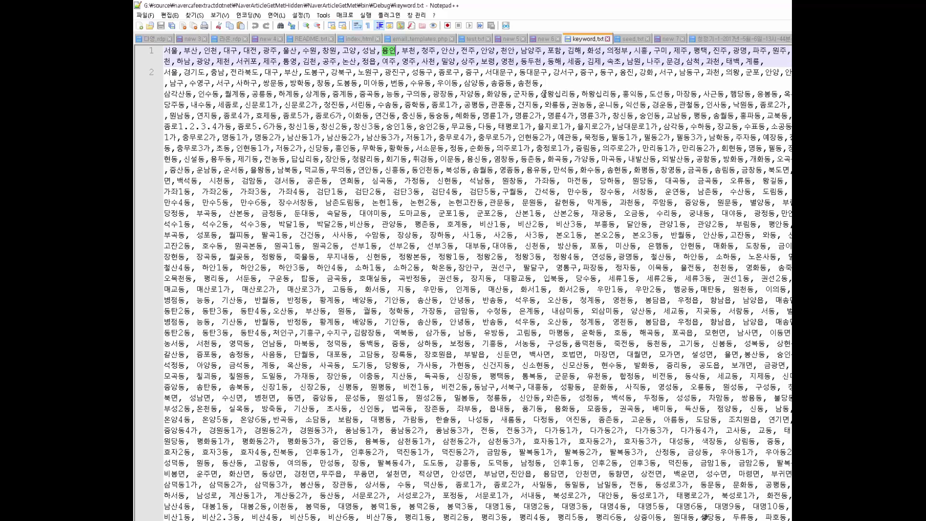
# Step: Examine the long list of neighbourhood names in keyword.txt, and view the keyword list in seed.txt
pyautogui.hotkey('ctrl', 'a')
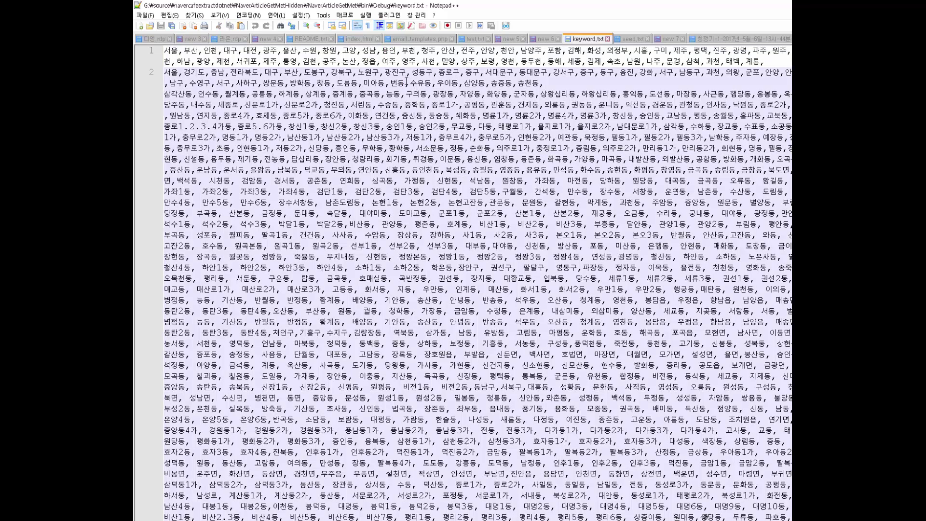
pyautogui.moveTo(406, 81); pyautogui.dragTo(407, 369)
pyautogui.hotkey('ctrl', 'c')
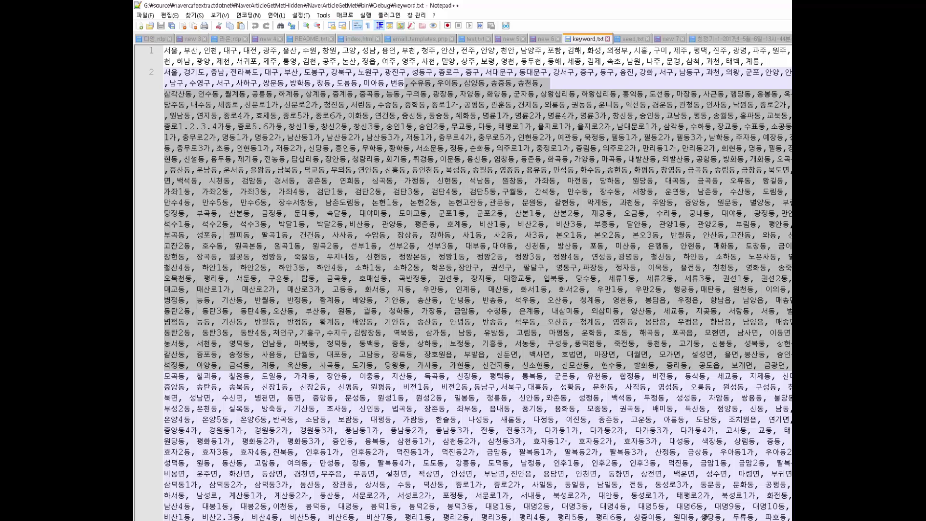
pyautogui.click(642, 247)
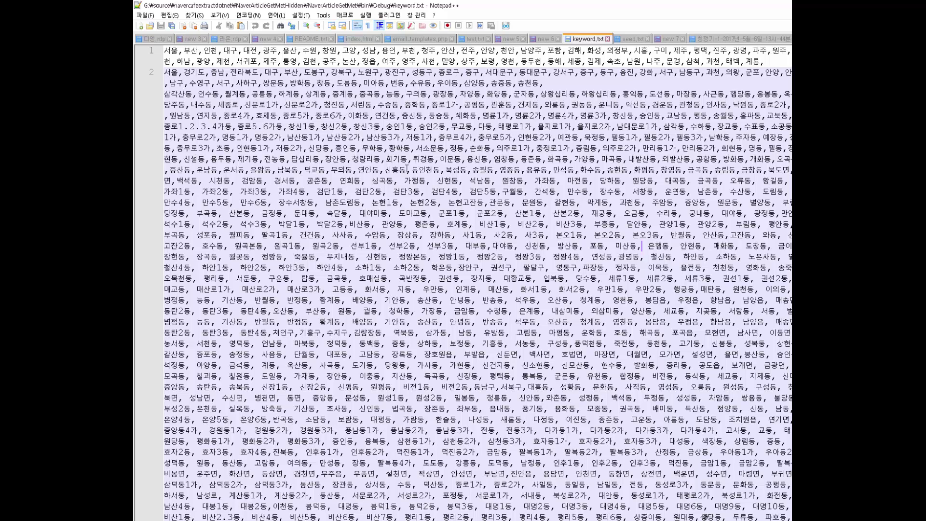
pyautogui.doubleClick(463, 267)
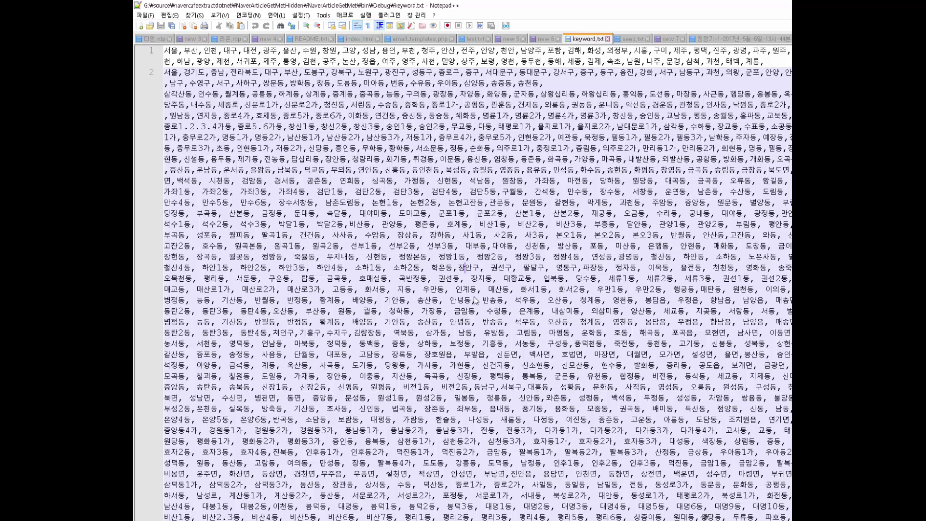
pyautogui.doubleClick(500, 269)
pyautogui.click(630, 40)
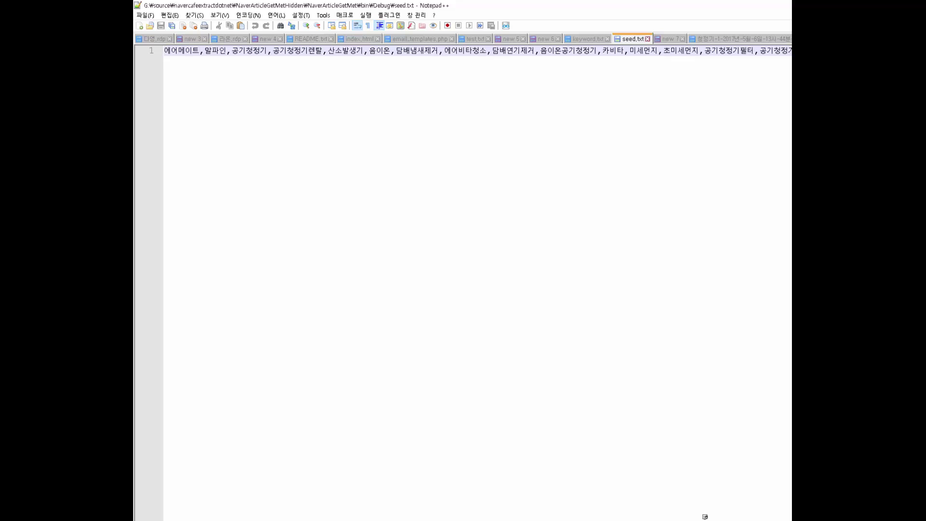
# Step: Launch DocumentMakeHidden.exe from the Debug folder and choose 프리미엄버전 with keyword.txt seed.txt 이용 as keyword handling
pyautogui.hotkey('alt', 'Tab')
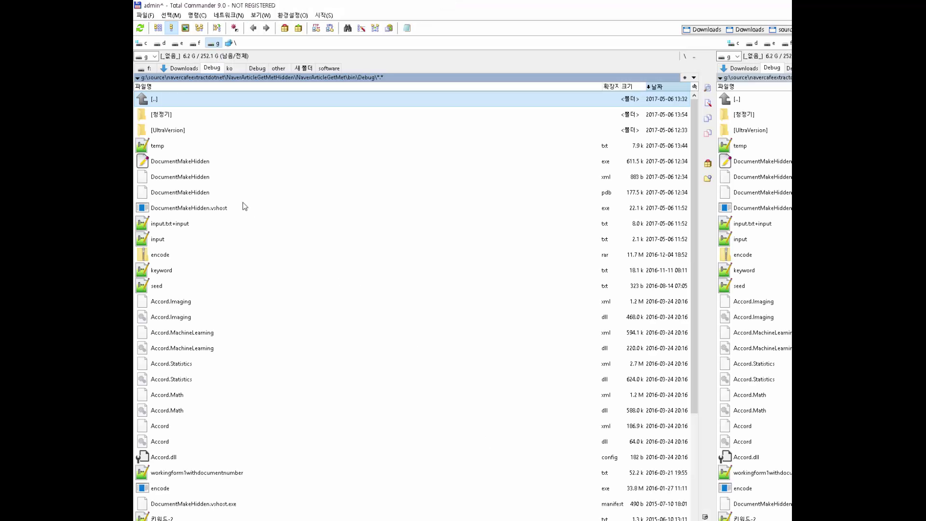
pyautogui.doubleClick(224, 161)
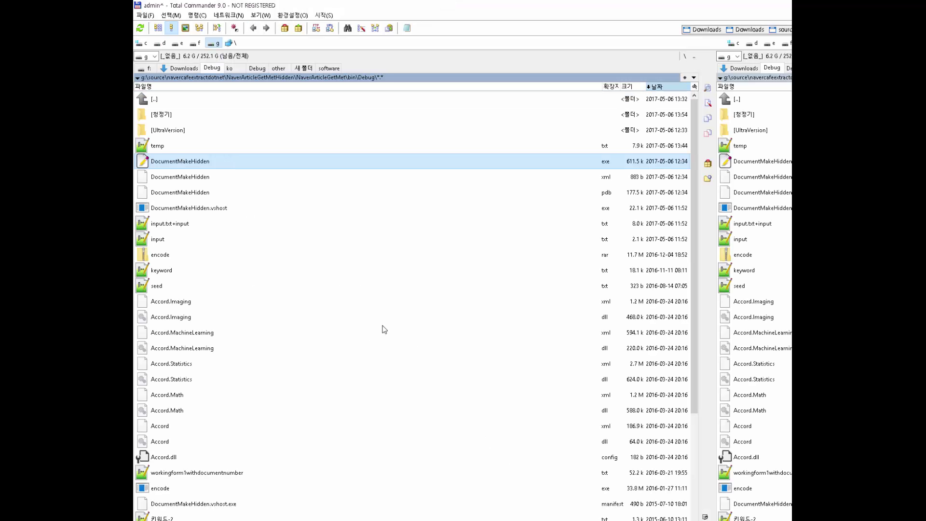
pyautogui.moveTo(741, 161); pyautogui.dragTo(699, 126)
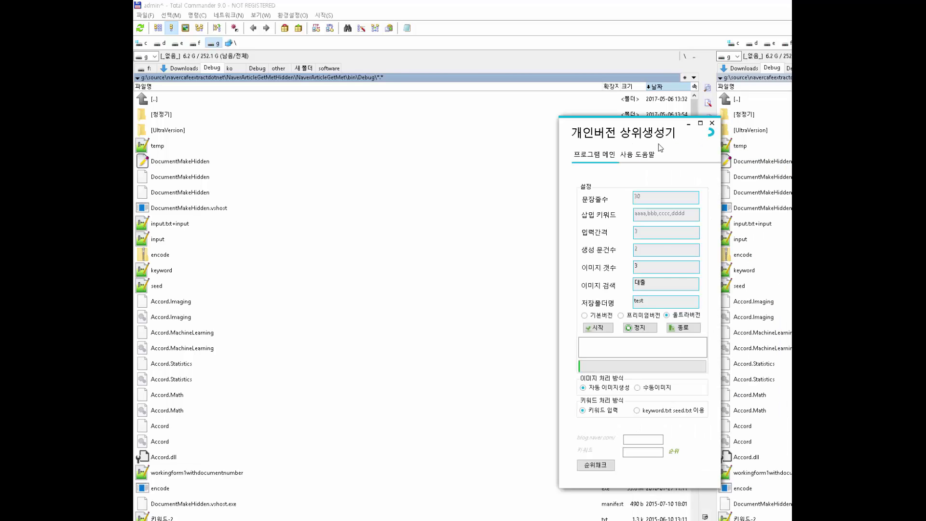
pyautogui.click(637, 411)
pyautogui.click(627, 316)
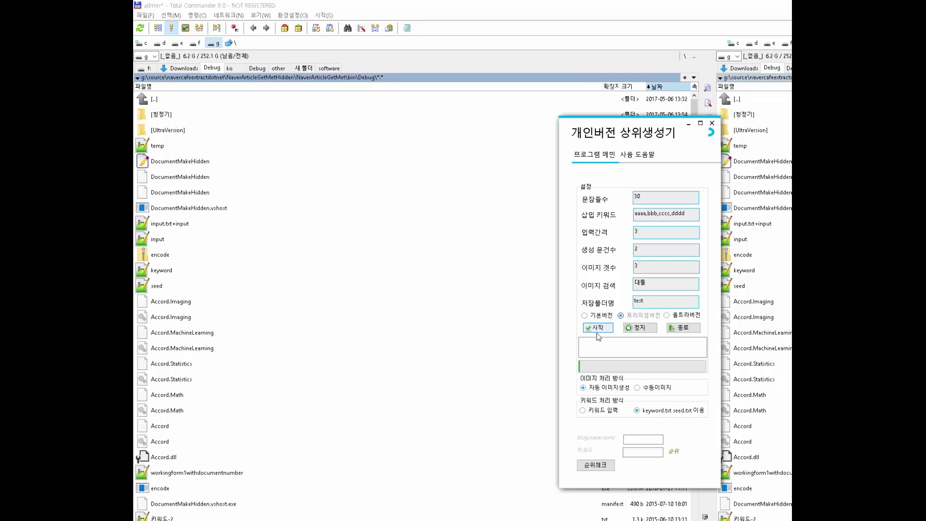
pyautogui.click(637, 410)
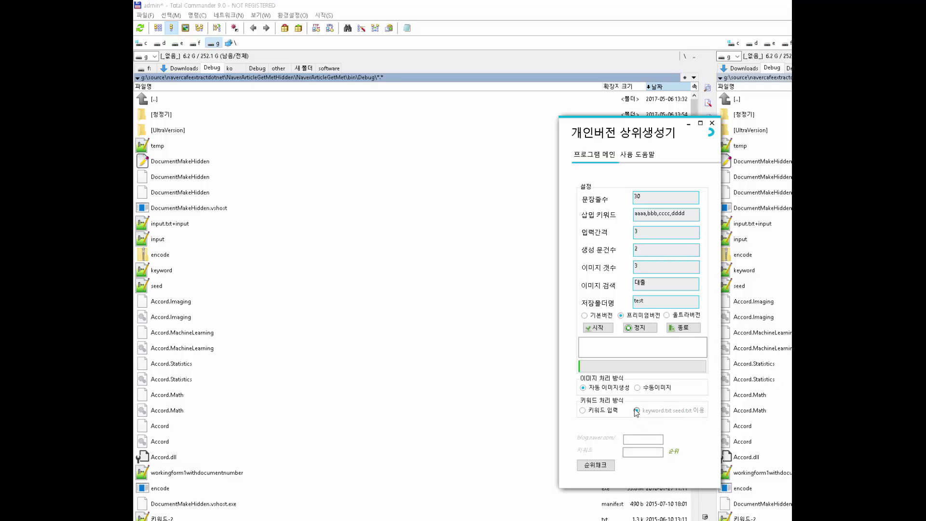
# Step: Run the generation for image search 대출 into the test folder, dismiss the completion message, and return to seed.txt in Notepad++
pyautogui.click(595, 327)
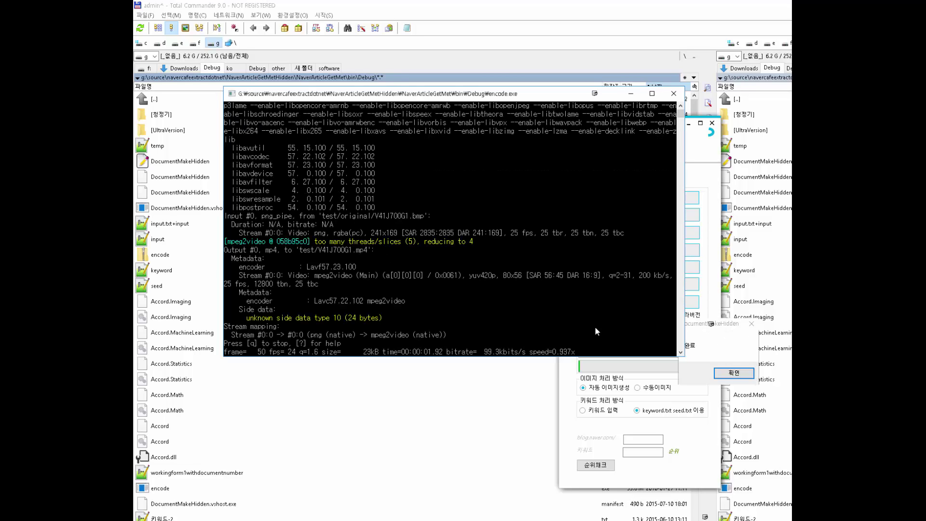
pyautogui.click(732, 377)
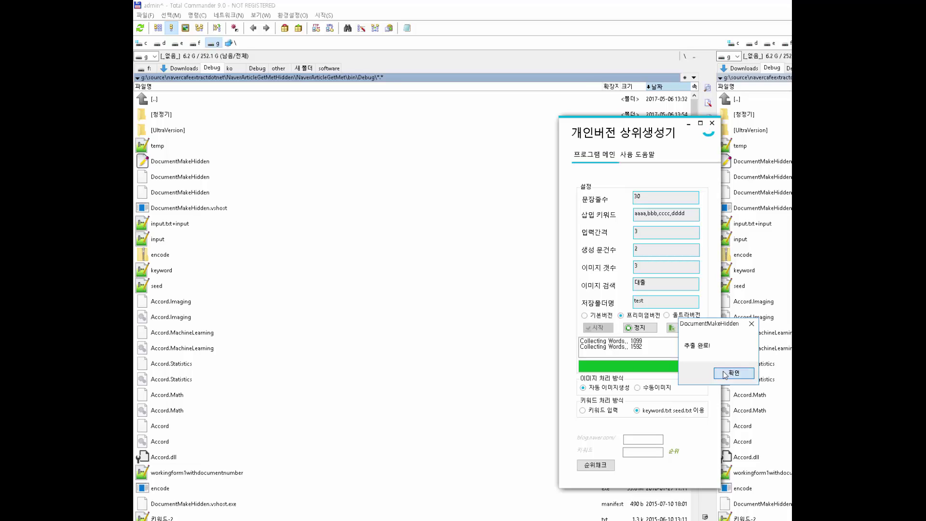
pyautogui.click(729, 373)
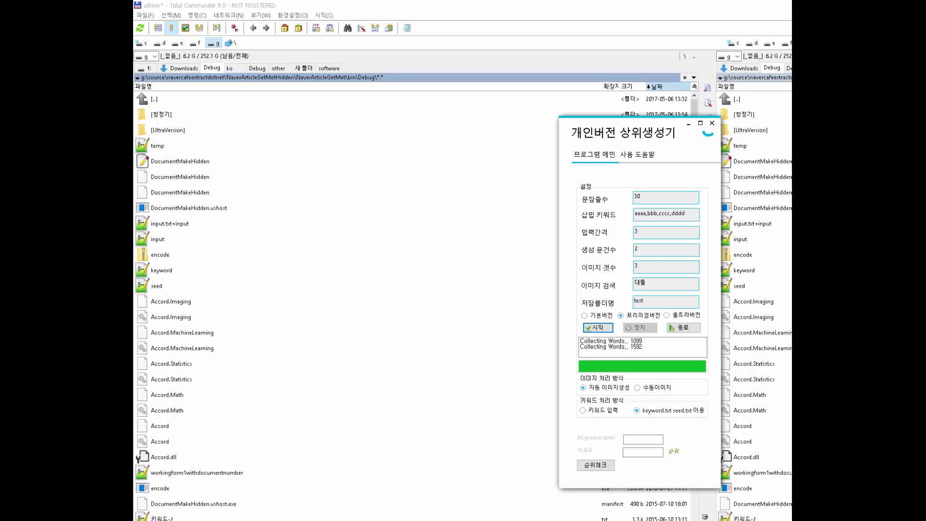
pyautogui.hotkey('alt', 'Tab')
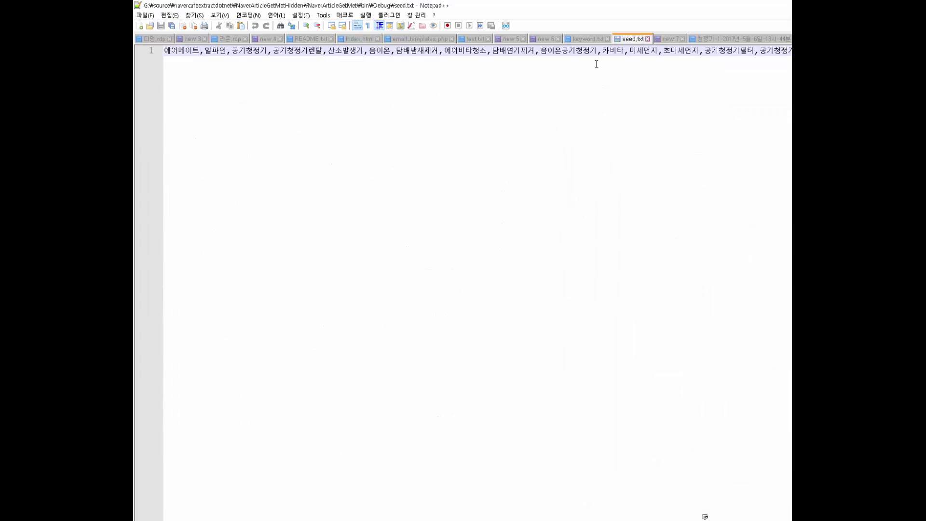
# Step: Compare the place names in keyword.txt with the product keywords in seed.txt, and return to keyword.txt
pyautogui.click(582, 41)
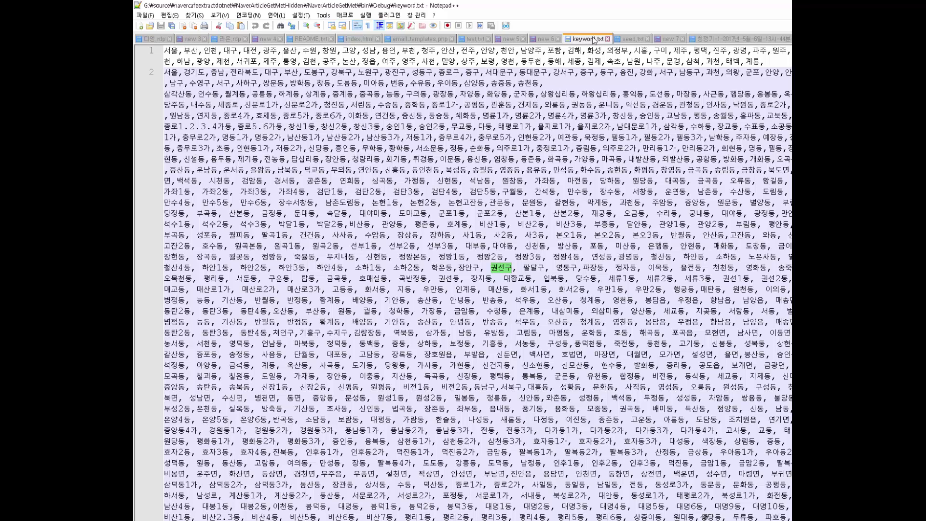
pyautogui.click(628, 40)
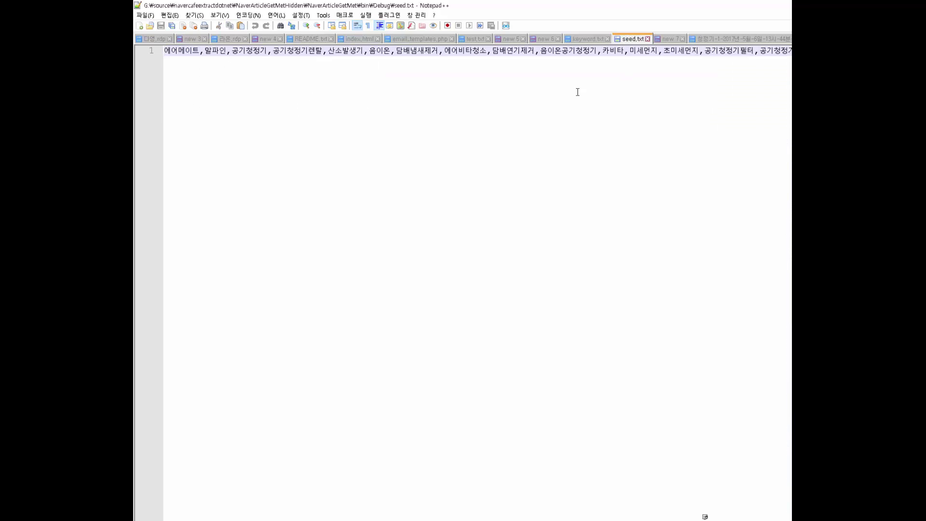
pyautogui.click(582, 42)
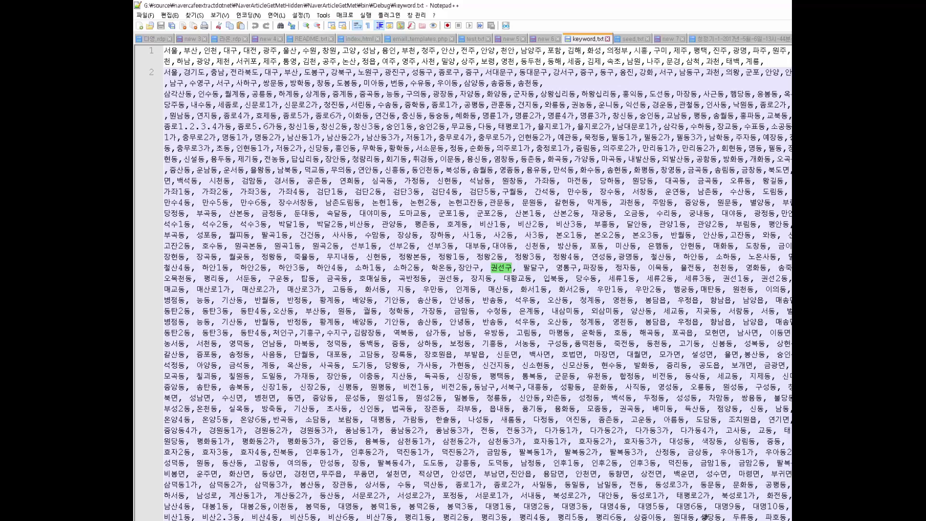
# Step: Switch to Total Commander, open temp.txt from the Debug folder in Notepad++, and reload its modified contents
pyautogui.hotkey('alt', 'Tab')
pyautogui.click(318, 266)
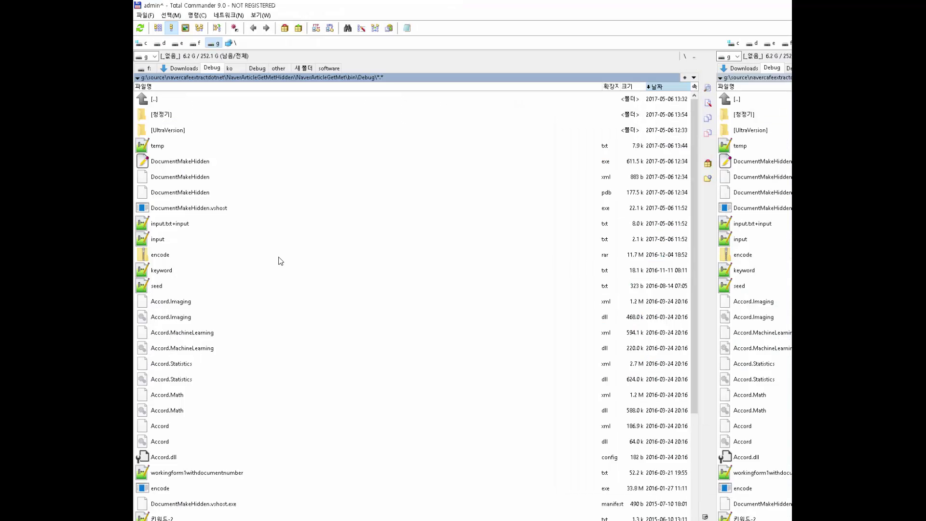
pyautogui.click(285, 268)
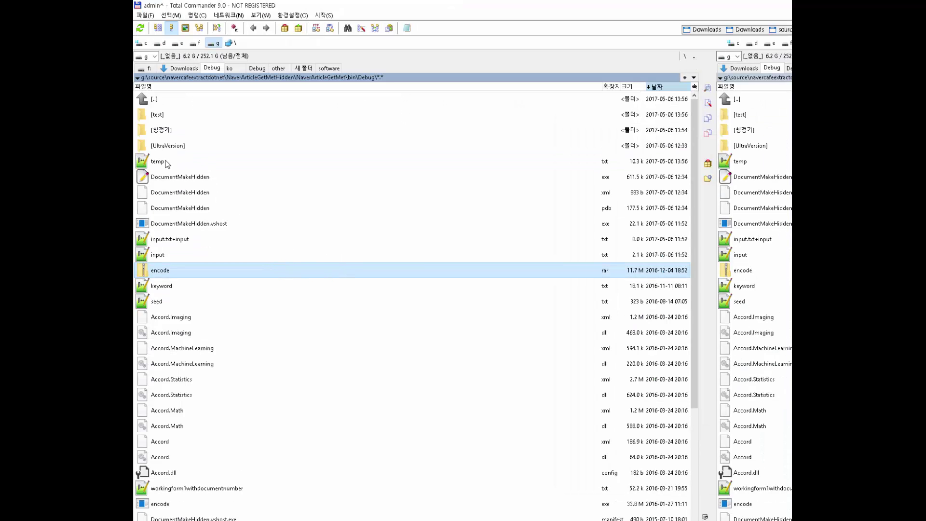
pyautogui.doubleClick(163, 161)
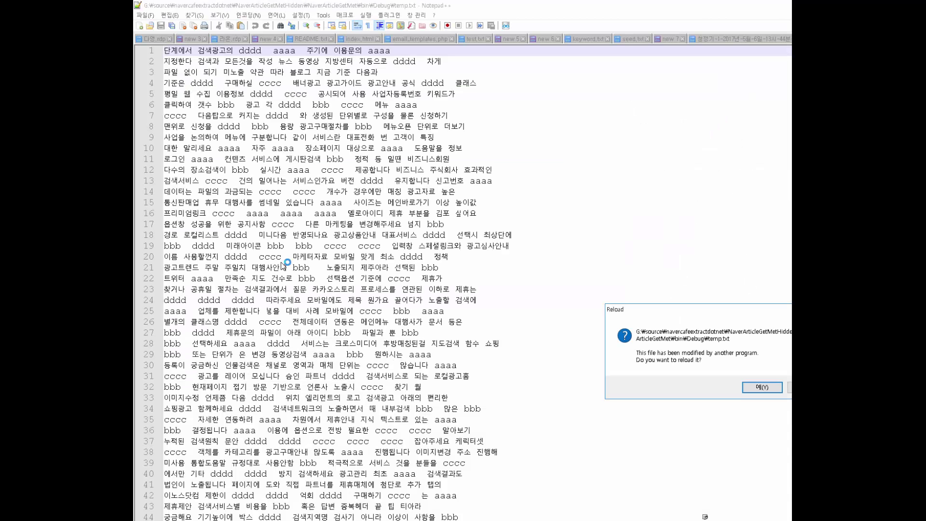
pyautogui.click(763, 387)
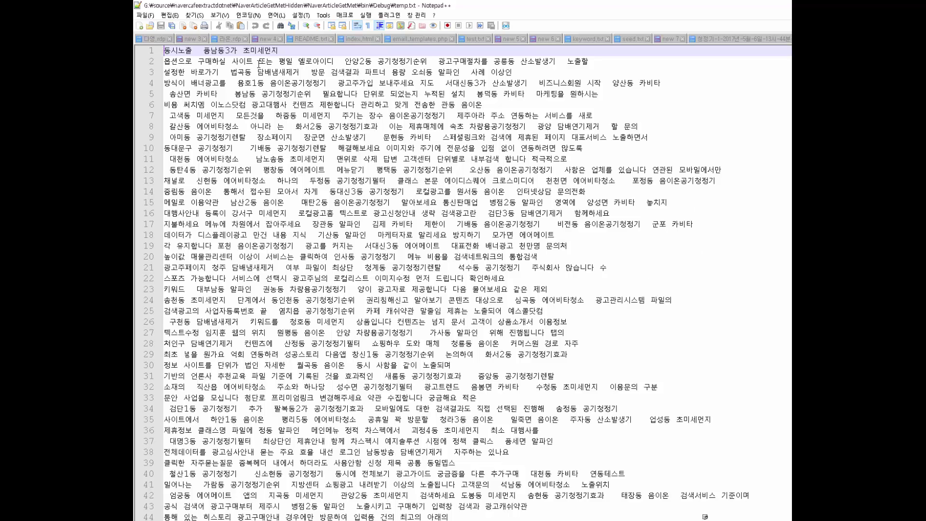
# Step: Examine the keywords inserted in temp.txt, highlighting place names such as 안양2동 and seed keywords such as 초미세먼지, 공기청정기필터 and 카비타
pyautogui.doubleClick(221, 51)
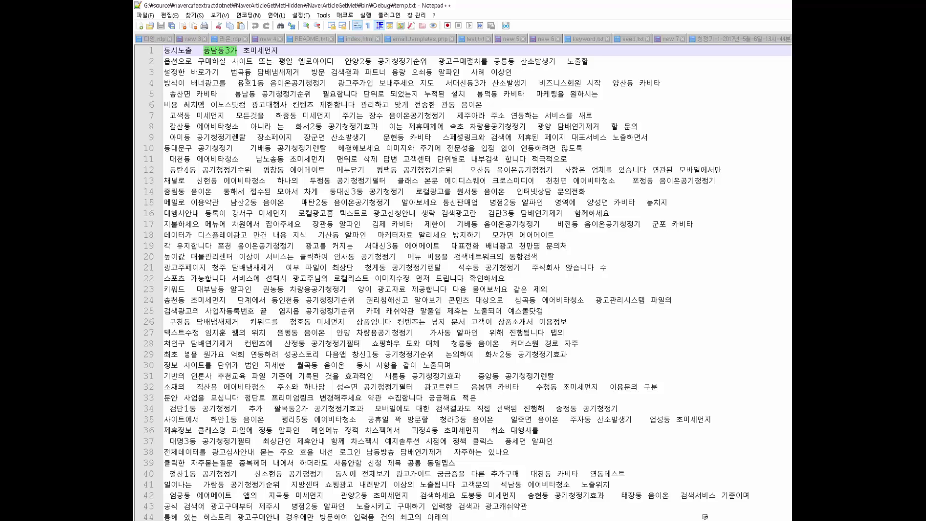
pyautogui.doubleClick(260, 51)
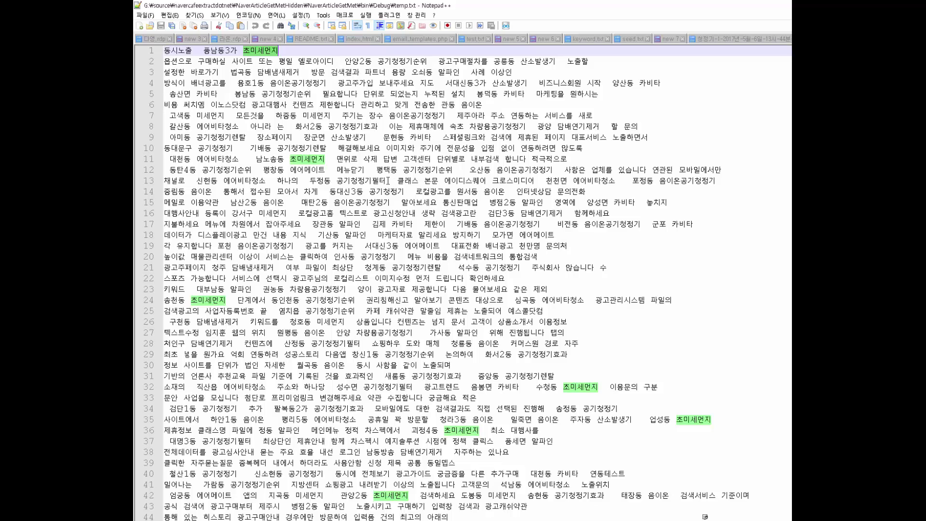
pyautogui.doubleClick(357, 181)
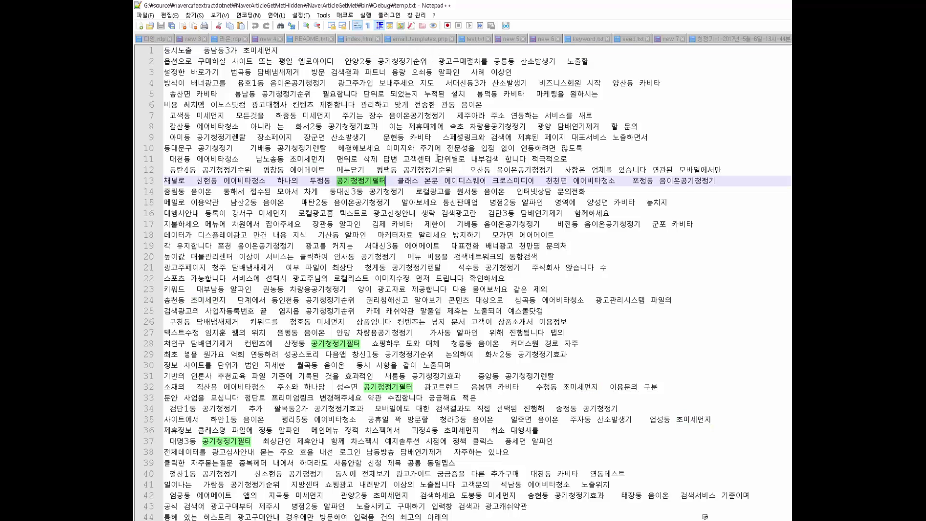
pyautogui.doubleClick(422, 138)
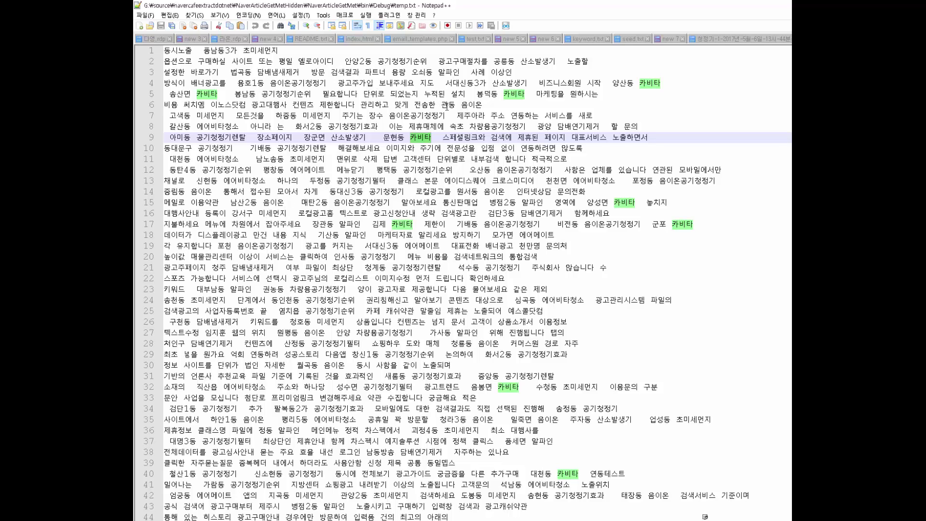
pyautogui.doubleClick(357, 61)
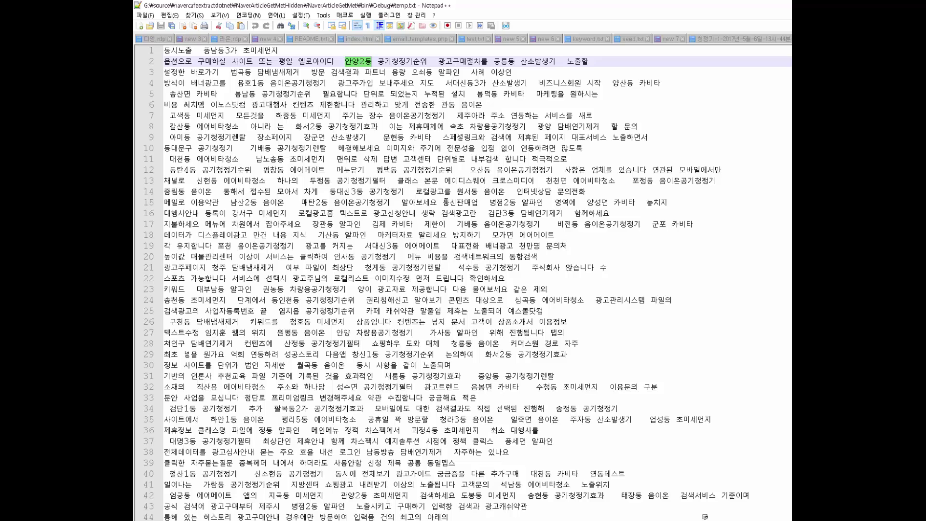
pyautogui.click(398, 181)
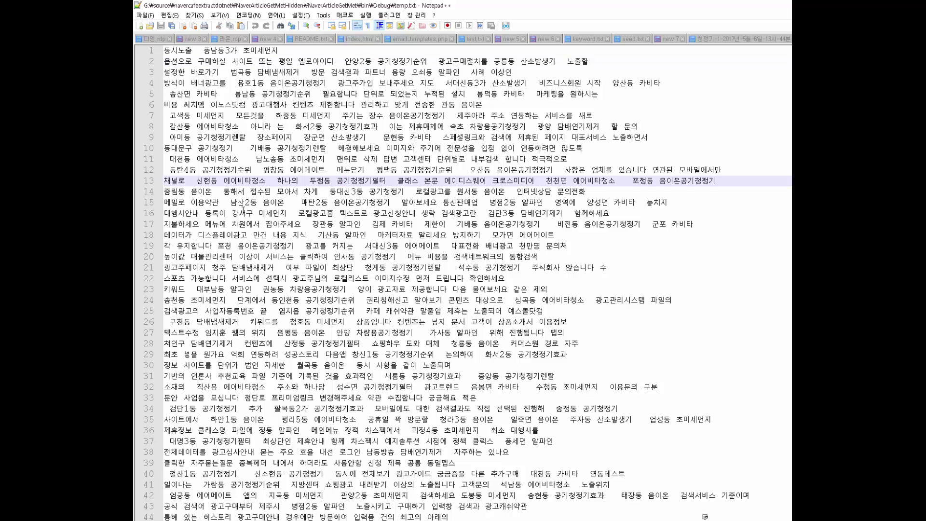
pyautogui.click(386, 107)
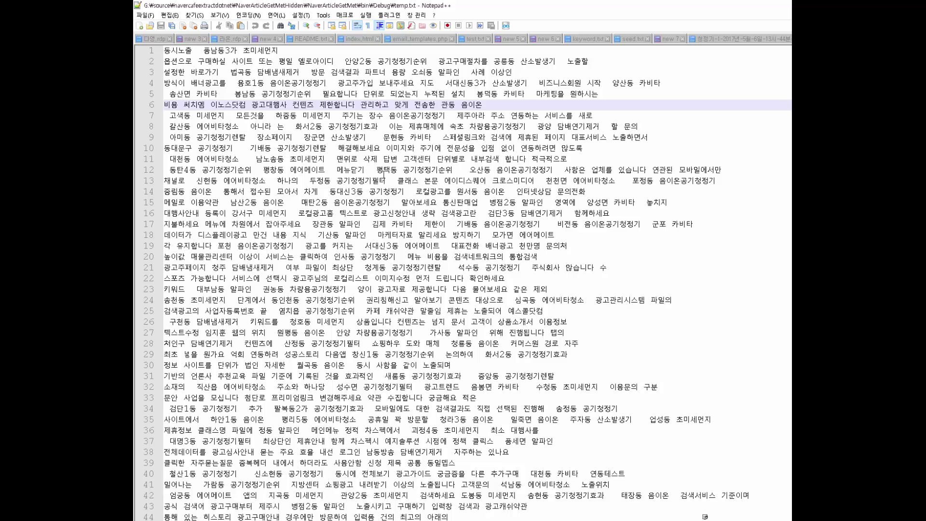
pyautogui.moveTo(345, 60); pyautogui.dragTo(372, 60)
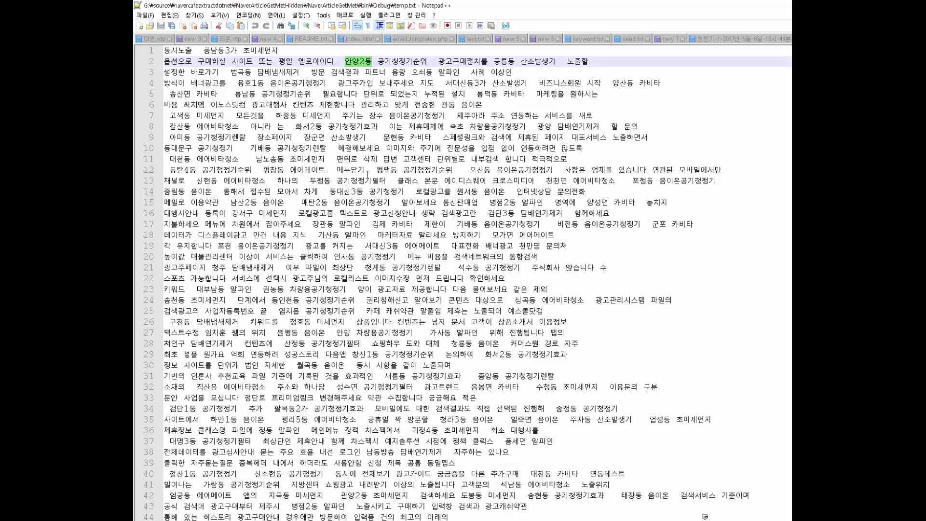